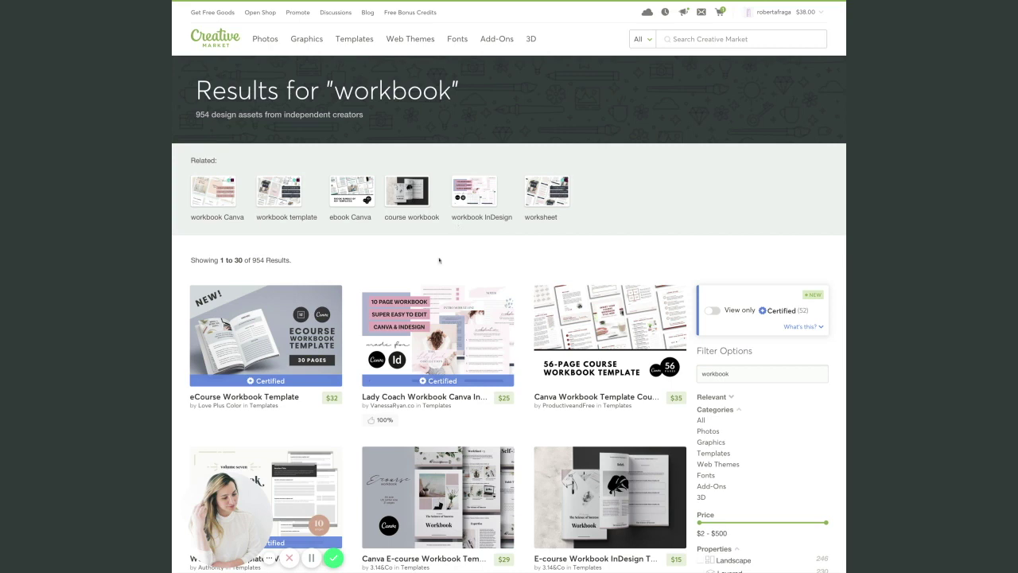
- Open the Canva E-course Workbook Template from the workbook results and examine its preview images
scroll(437, 259, "down", 3)
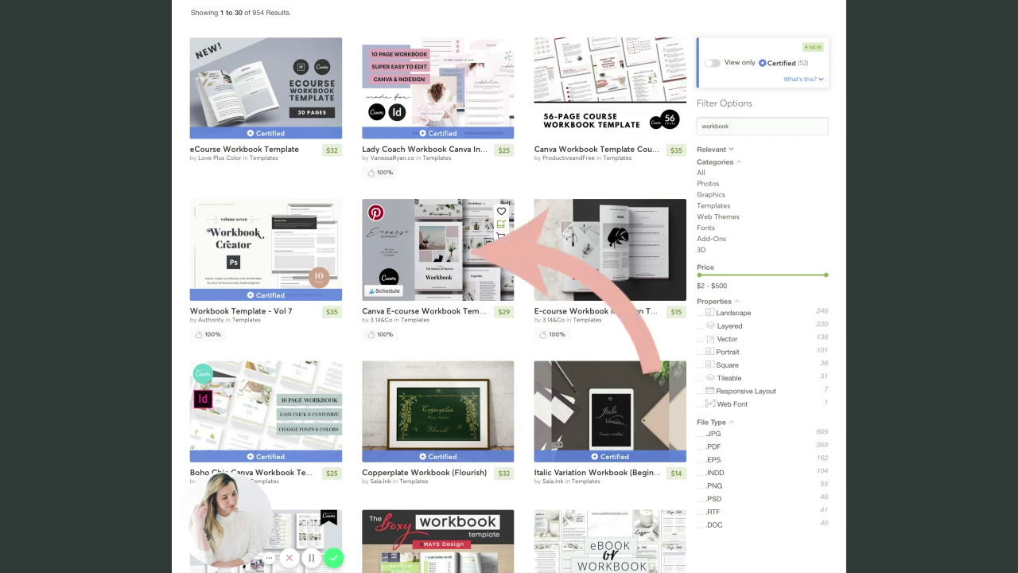
left_click(421, 263)
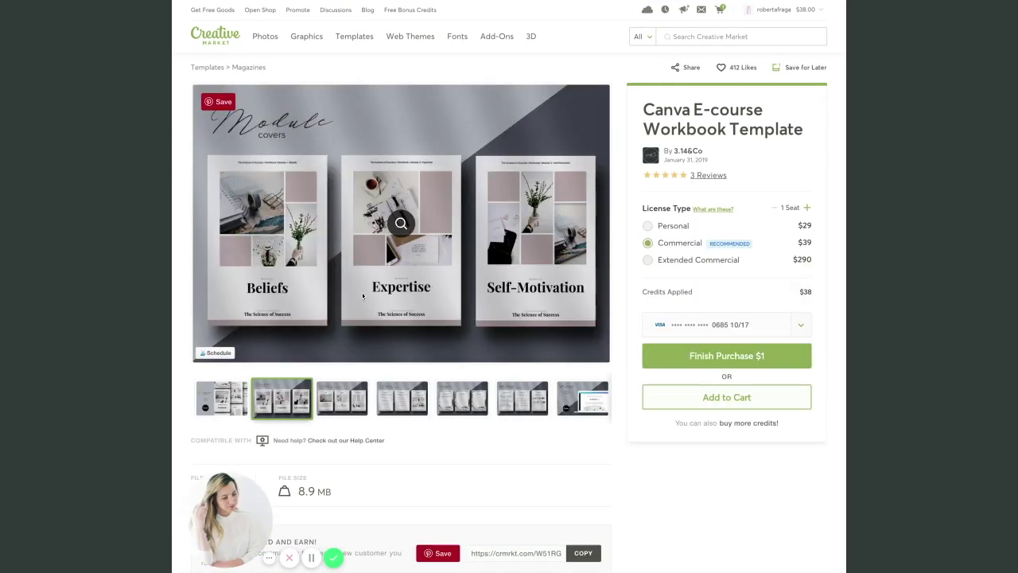
left_click(338, 400)
left_click(399, 405)
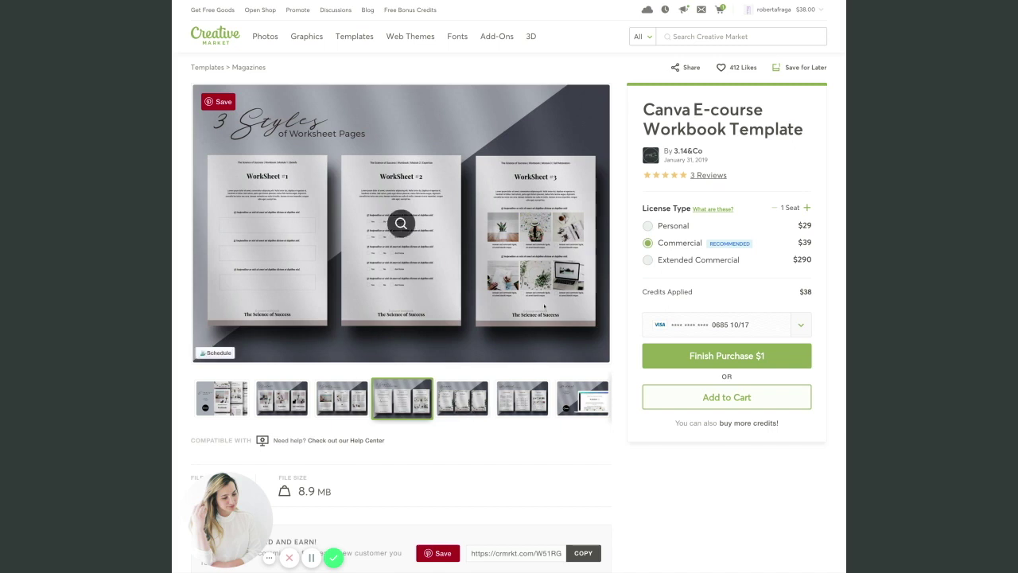
left_click(448, 400)
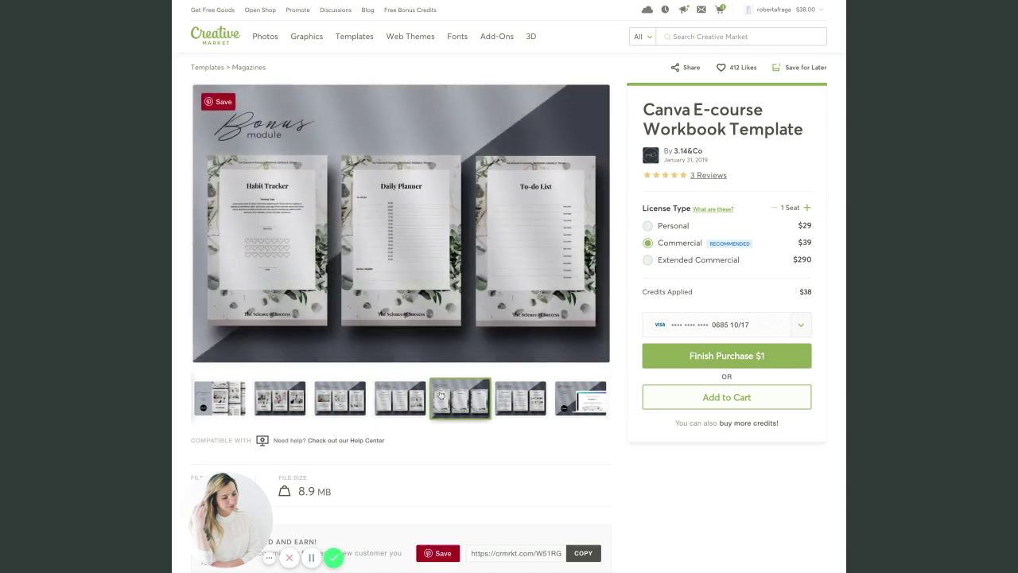
left_click(509, 405)
scroll(513, 406, "down", 1)
left_click(575, 398)
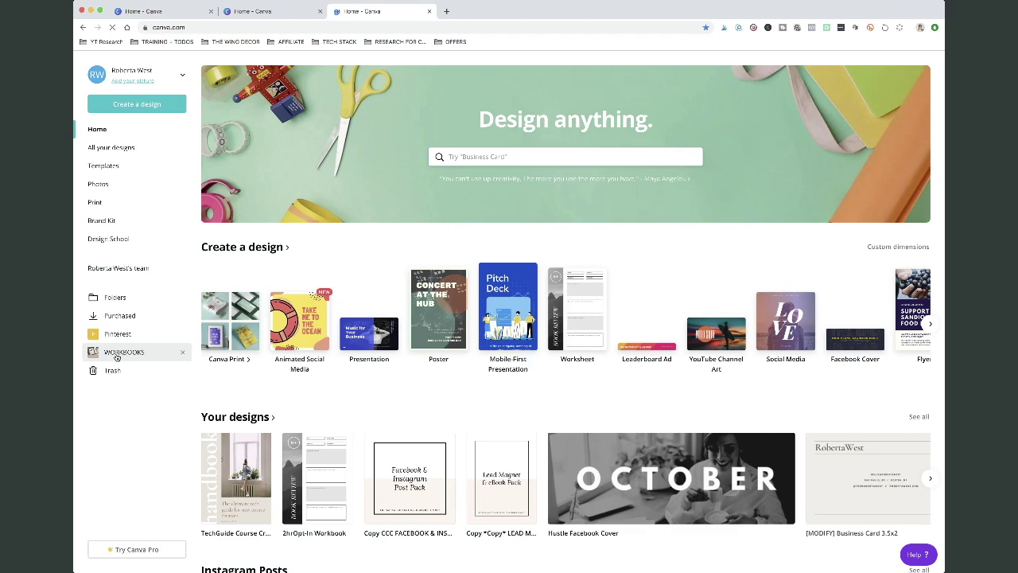
- Switch to Canva and make an editable copy of the "eBook TEMPLATE: US Letter" design from the WORKBOOKS folder
left_click(116, 352)
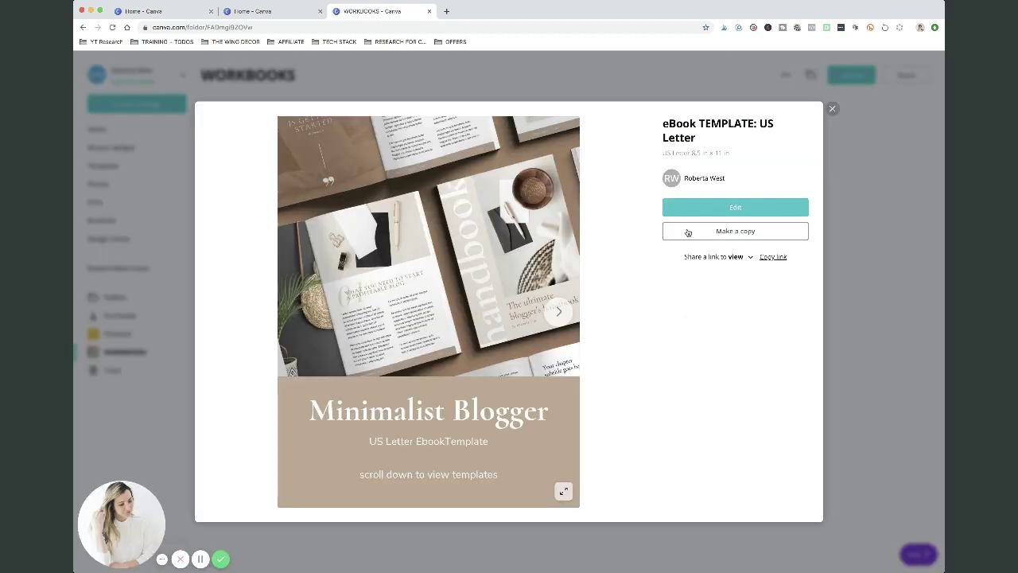
left_click(689, 232)
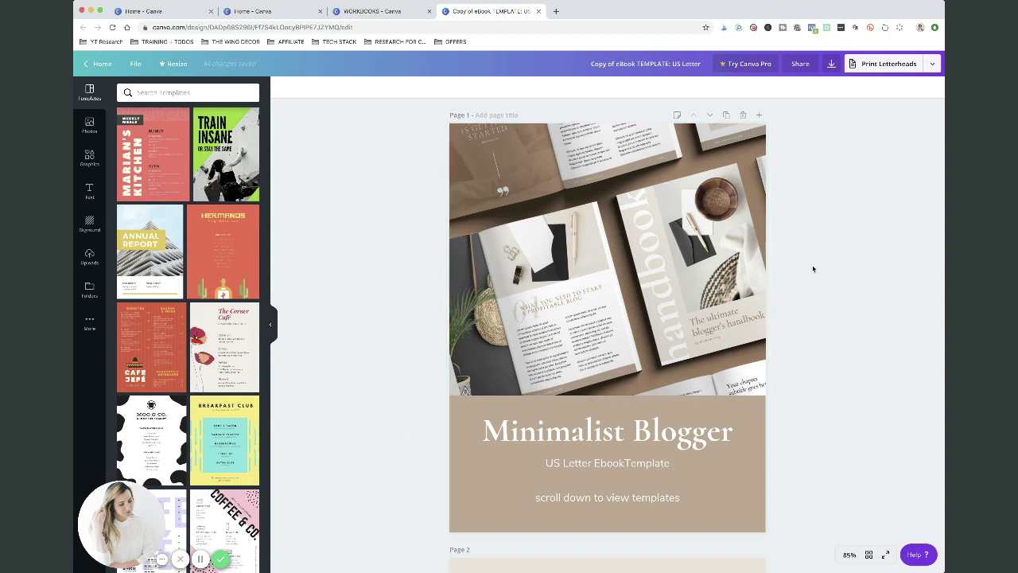
- Examine the cover page layouts on the first pages of the copied ebook template
scroll(813, 269, "down", 2)
scroll(813, 269, "up", 2)
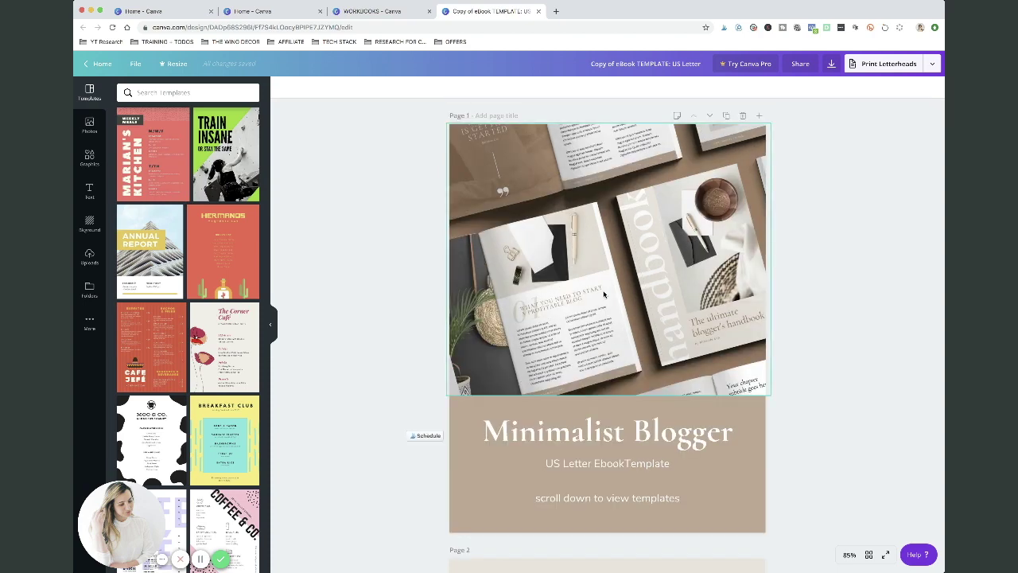
scroll(593, 317, "down", 15)
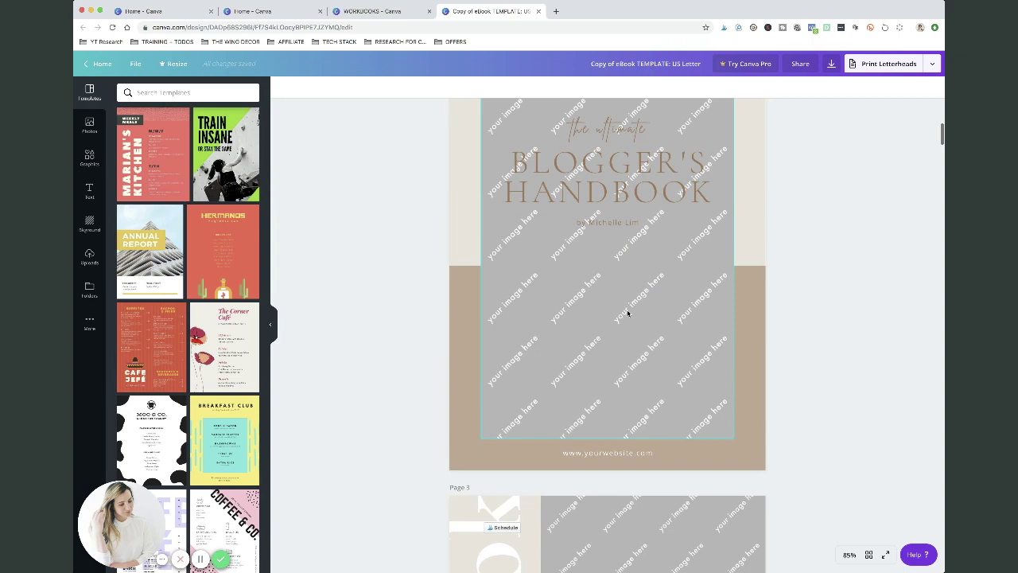
scroll(562, 283, "up", 12)
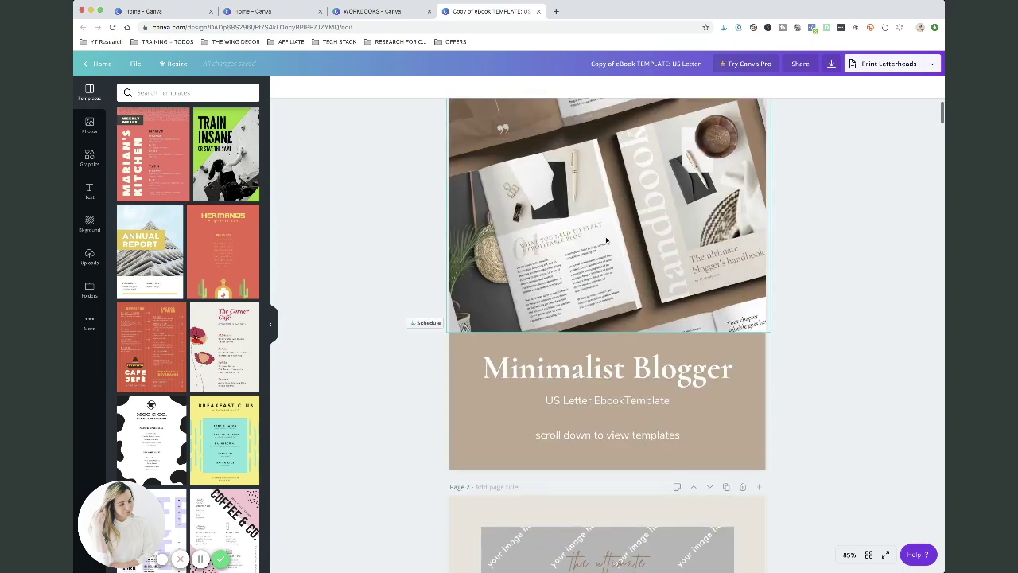
scroll(606, 241, "up", 3)
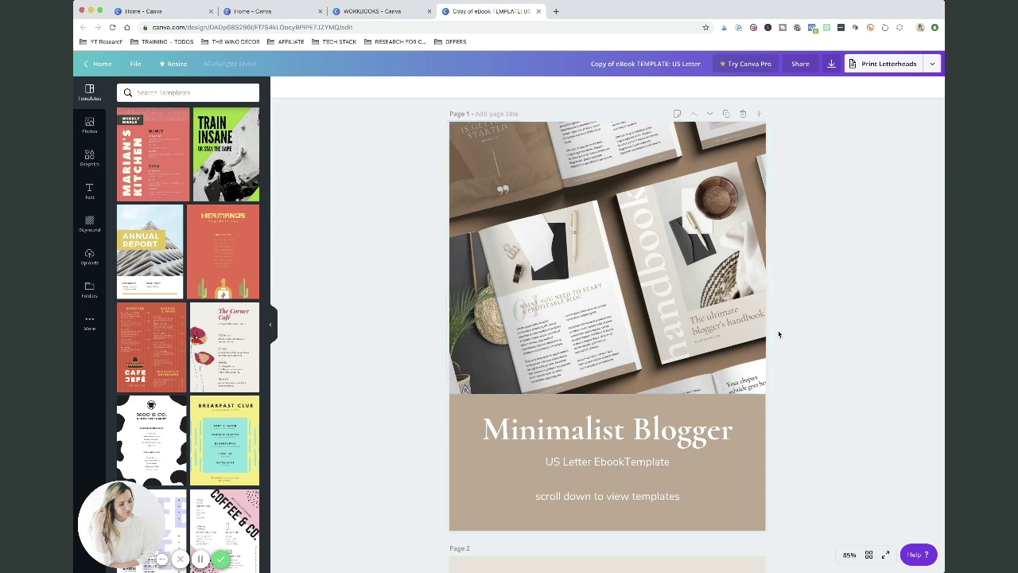
scroll(779, 334, "down", 10)
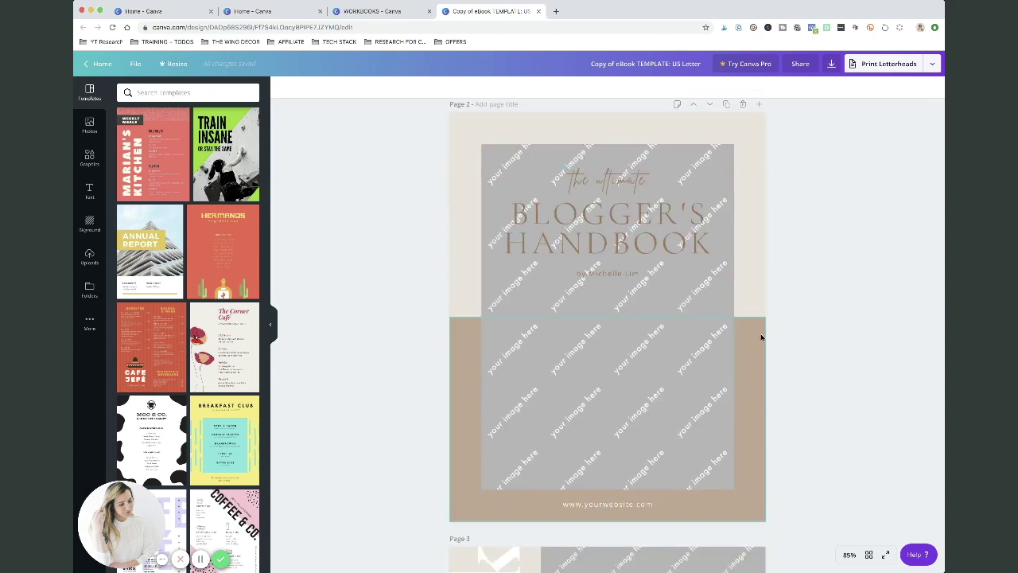
scroll(768, 329, "down", 5)
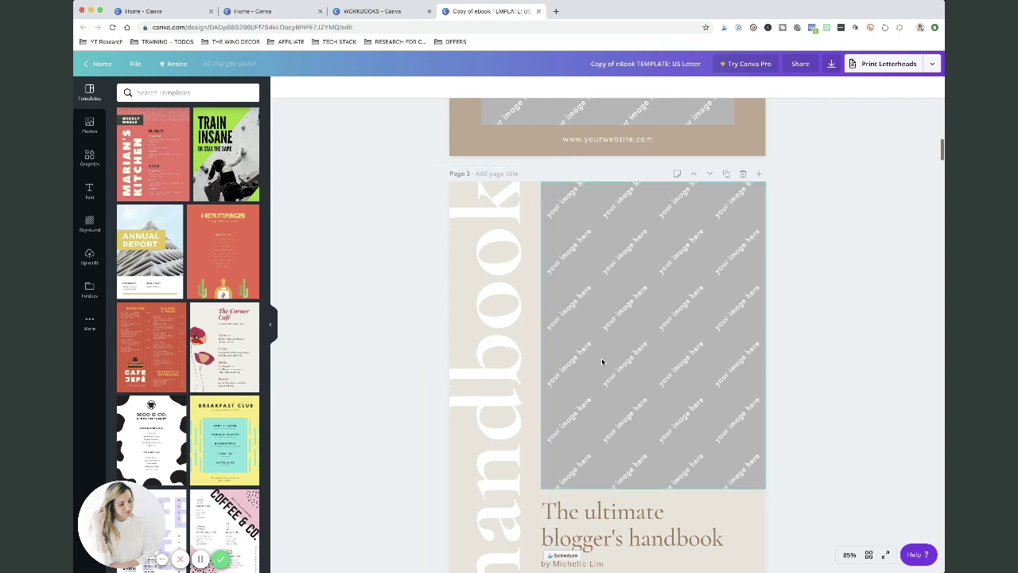
scroll(600, 355, "down", 2)
scroll(586, 336, "up", 5)
scroll(591, 335, "up", 5)
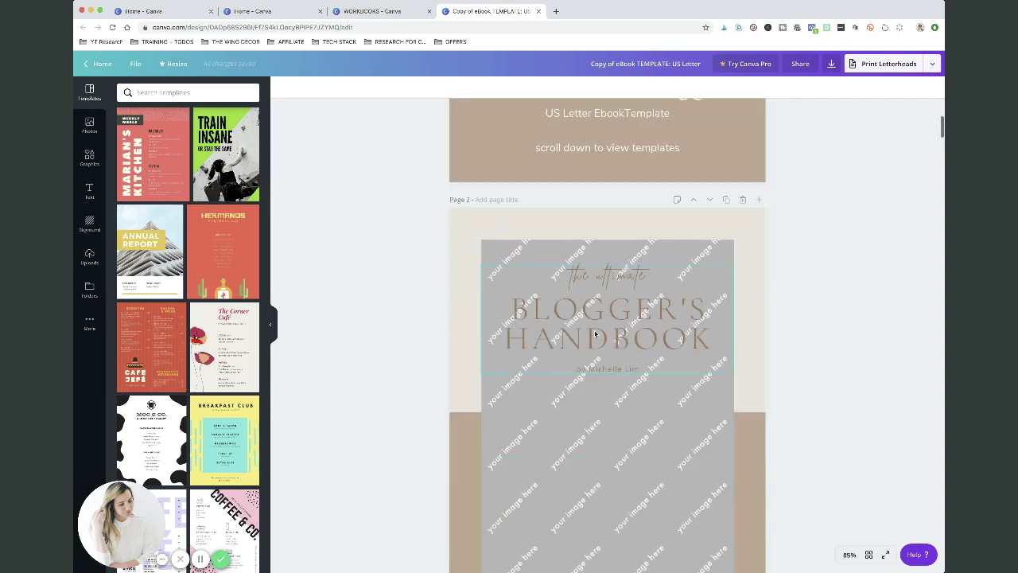
scroll(658, 358, "down", 4)
scroll(659, 358, "down", 6)
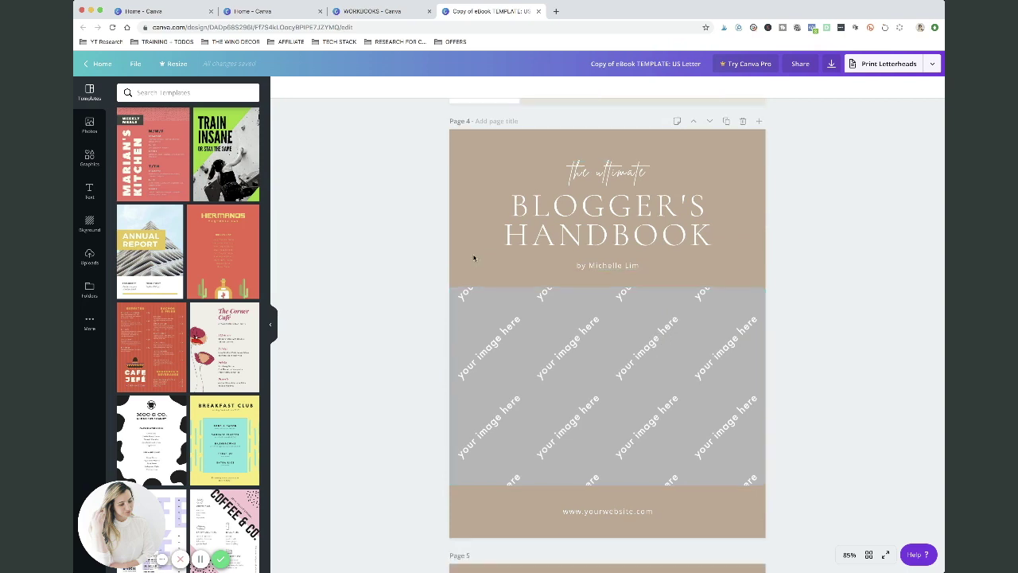
scroll(655, 302, "down", 1)
scroll(655, 302, "up", 2)
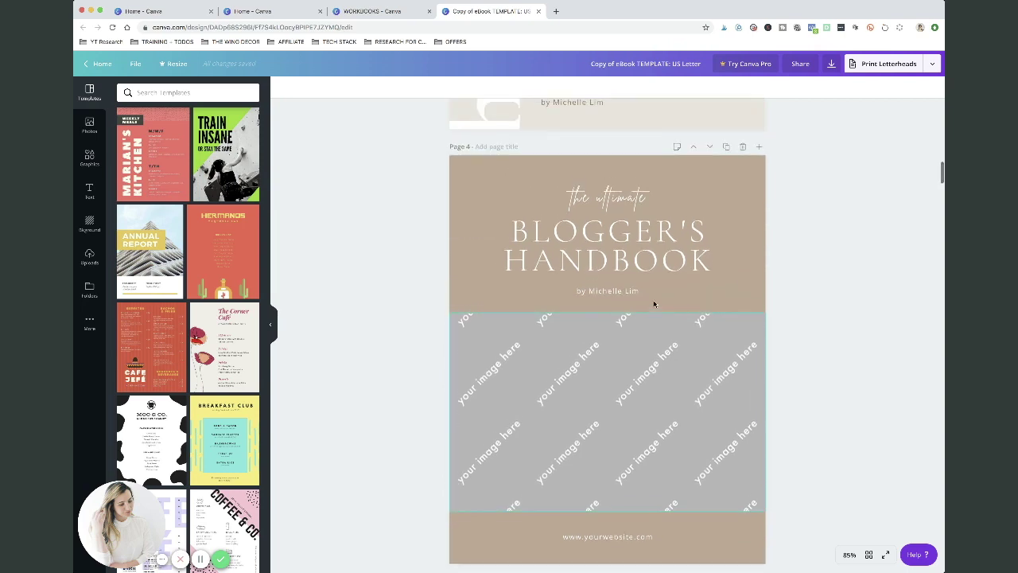
- Change the background of the page 4 cover to the light beige document colour
left_click(470, 170)
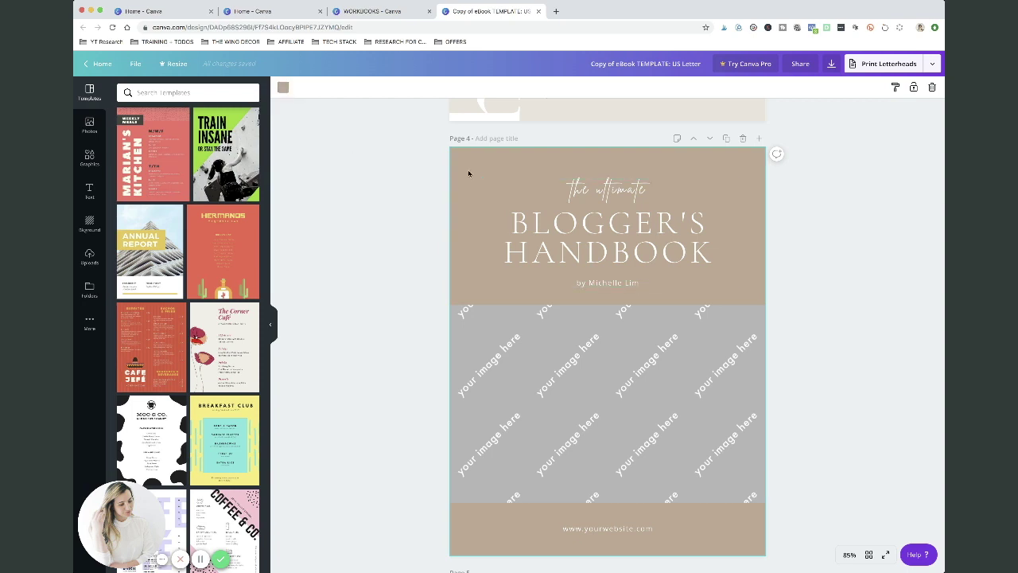
left_click(283, 86)
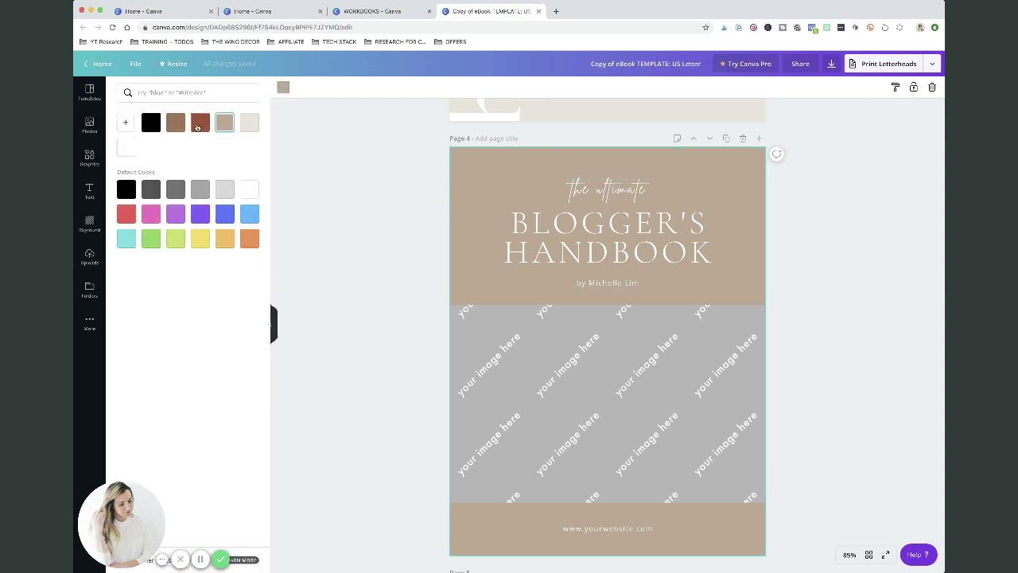
left_click(251, 125)
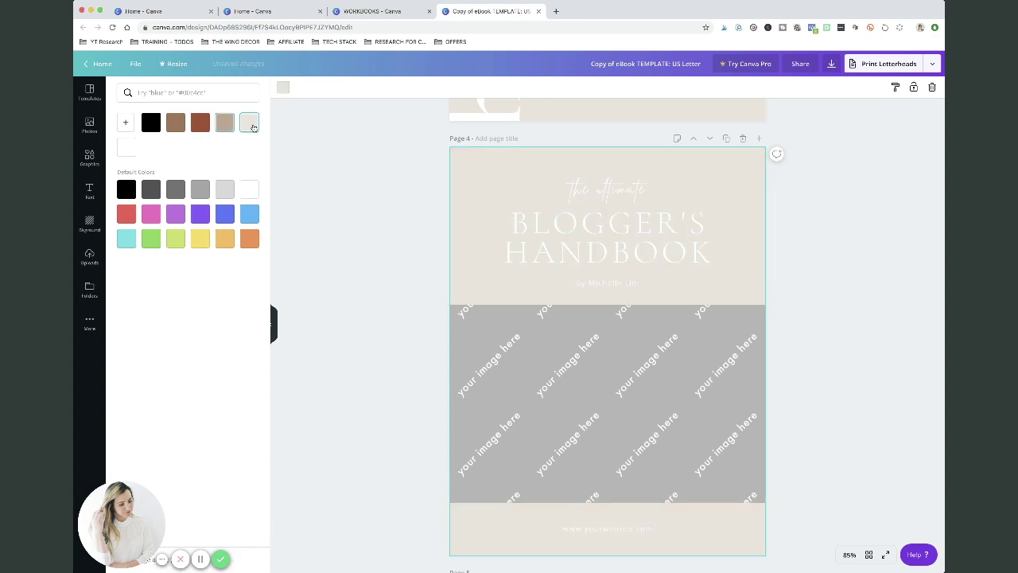
- Recolour the "the ultimate BLOGGER'S HANDBOOK" title and the author line on page 4 to rust brown
left_click(571, 224)
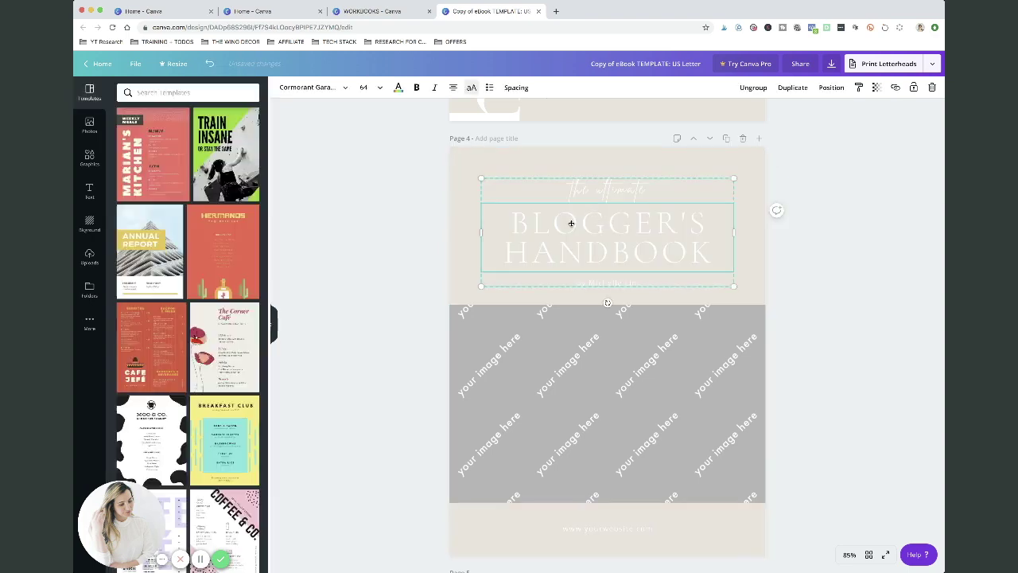
left_click(398, 87)
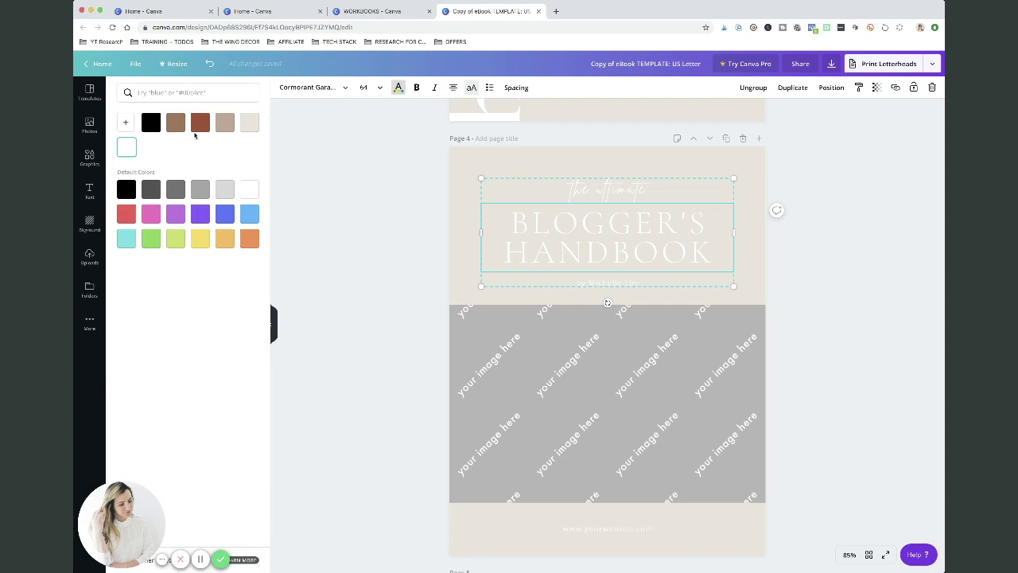
left_click(200, 122)
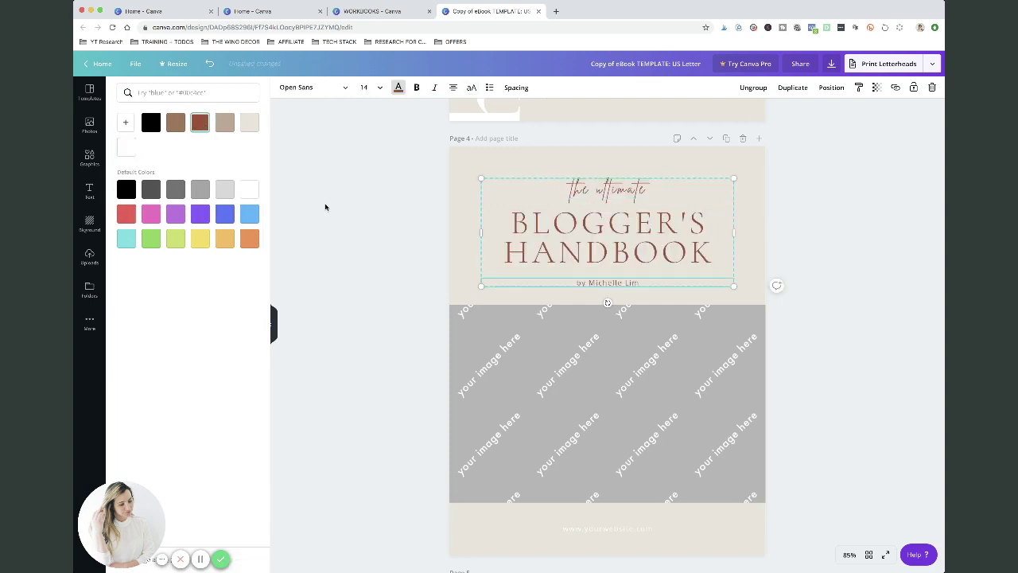
- Try a light grey default colour as the background of the page 4 cover
scroll(406, 308, "up", 3)
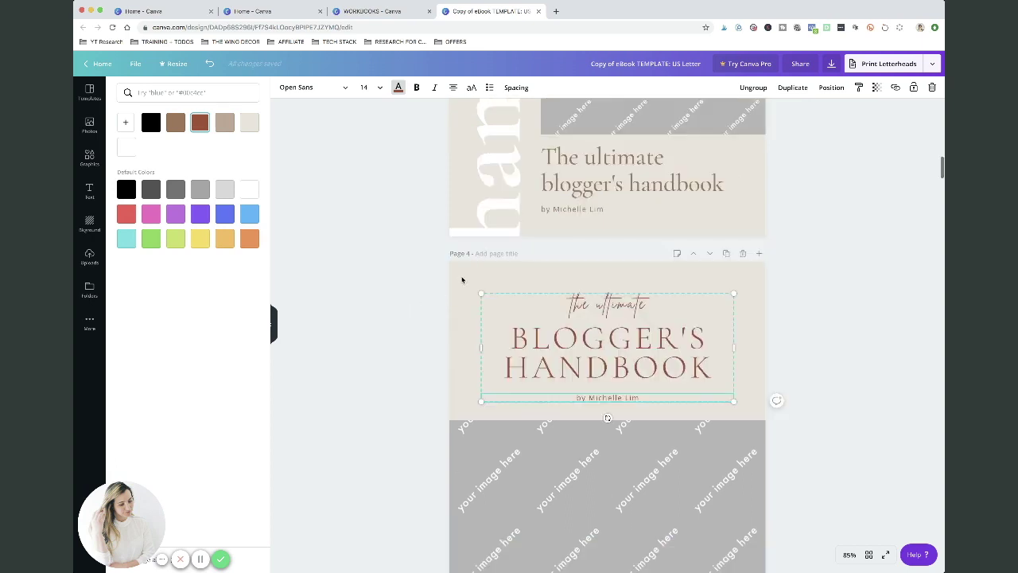
left_click(457, 276)
left_click(283, 87)
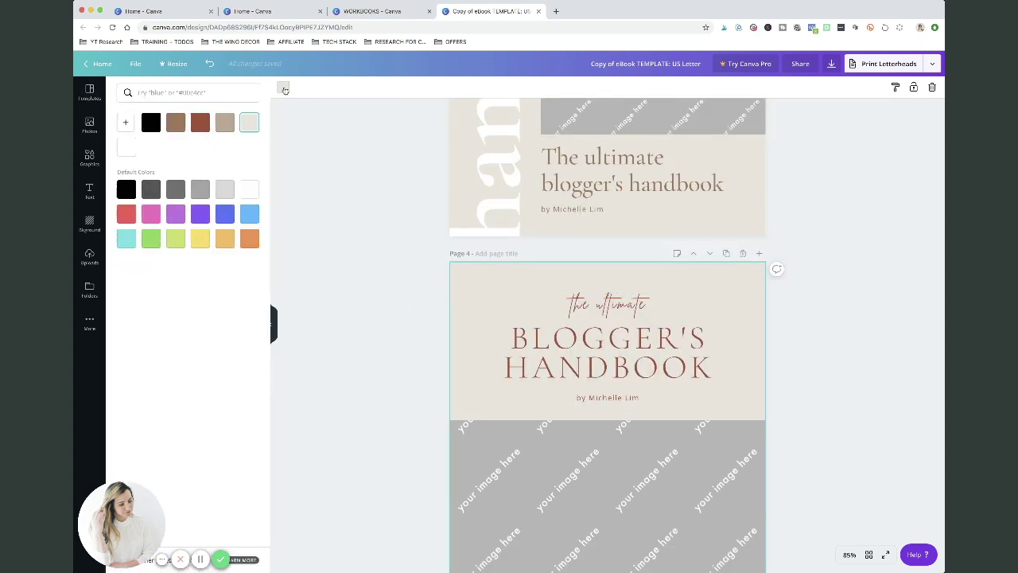
left_click(224, 189)
left_click(548, 342)
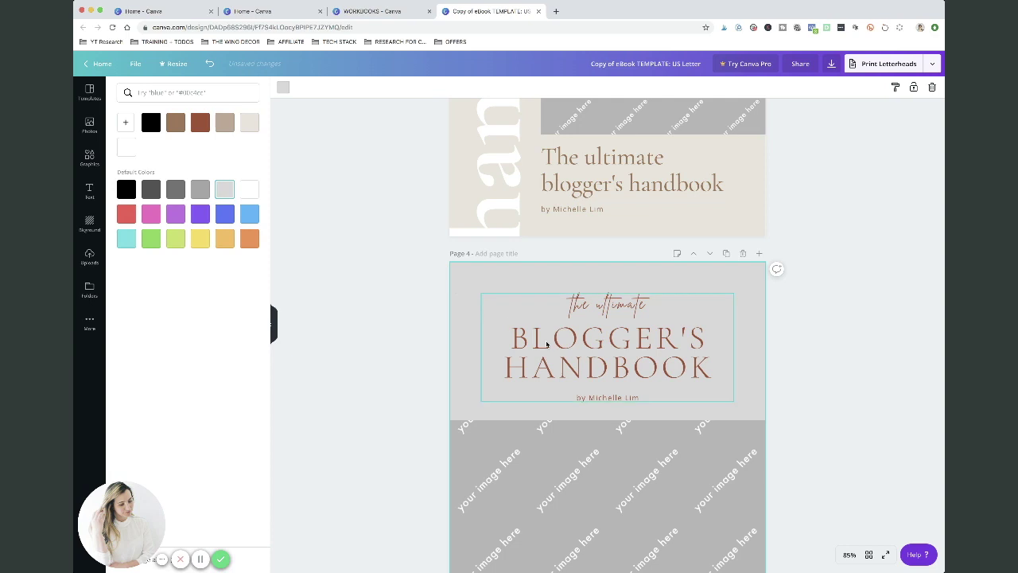
- Fill the page 4 image frame with the uploaded desk photo of a notebook, white roses and headphones
scroll(351, 344, "down", 3)
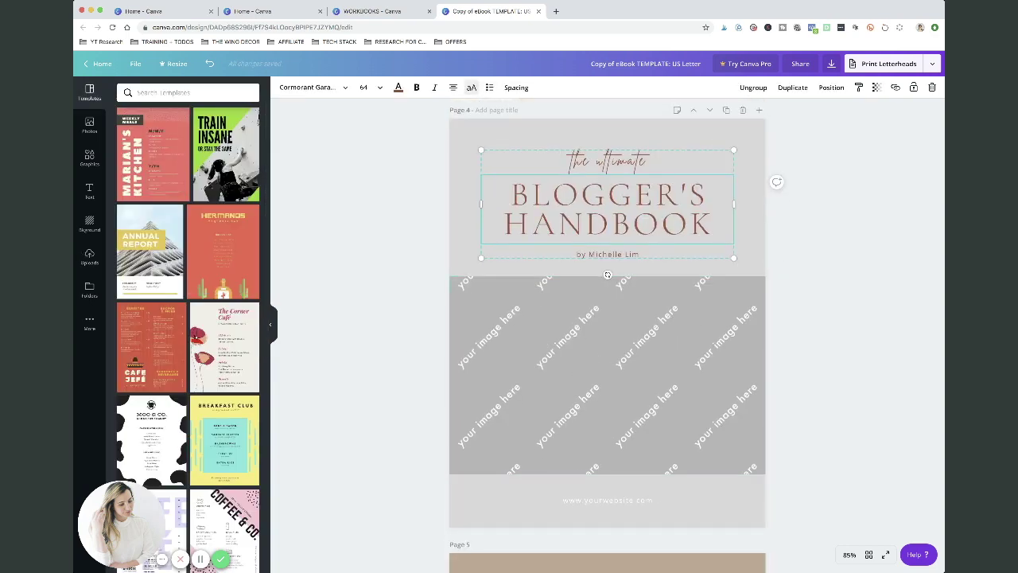
left_click(87, 261)
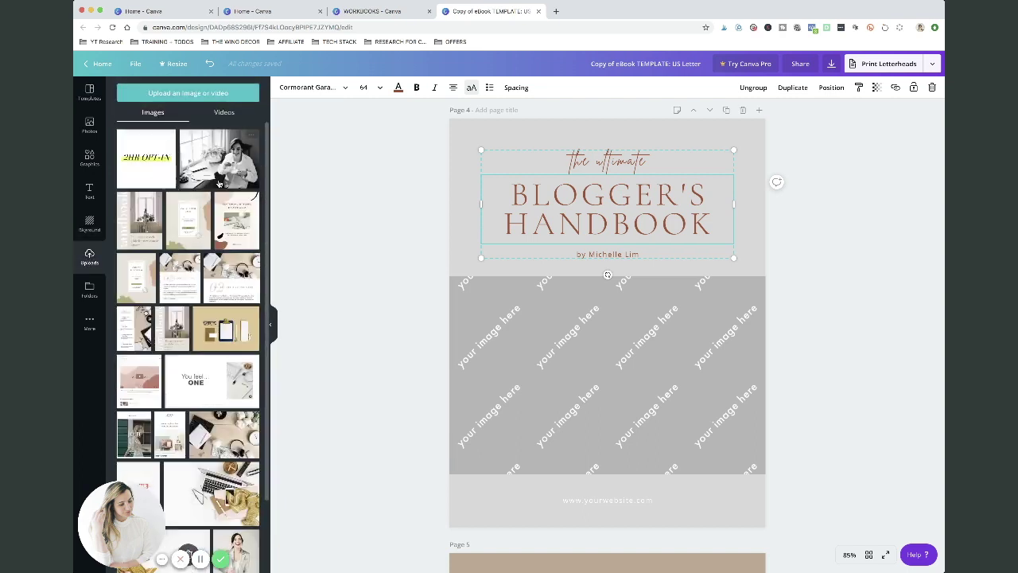
left_click_drag(214, 430, 504, 387)
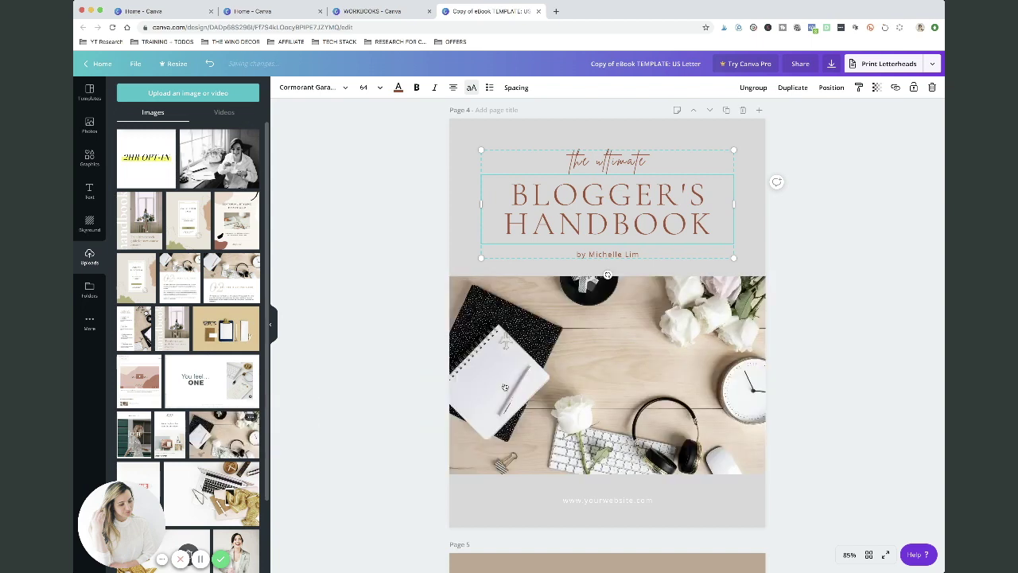
double_click(499, 398)
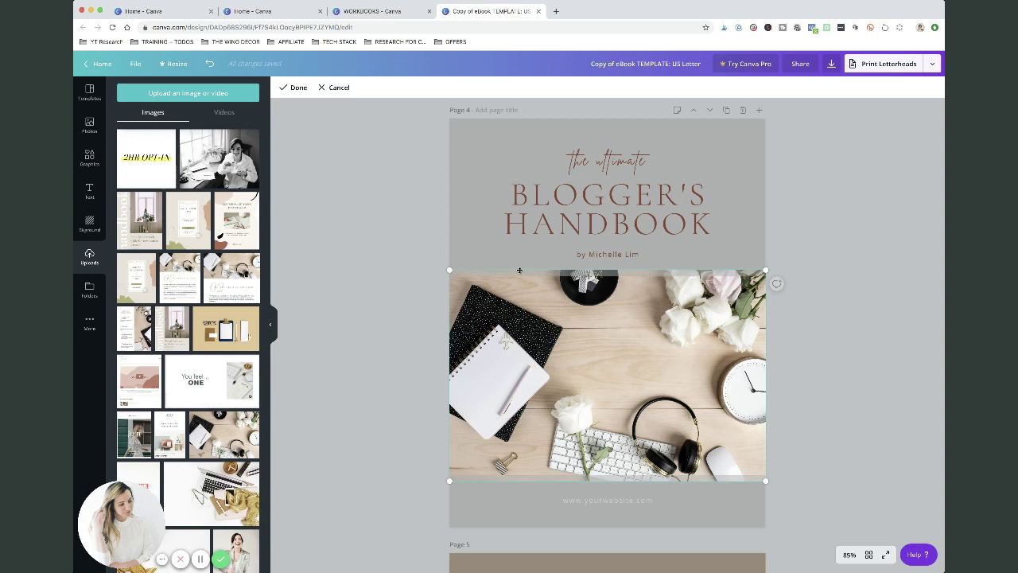
left_click(415, 340)
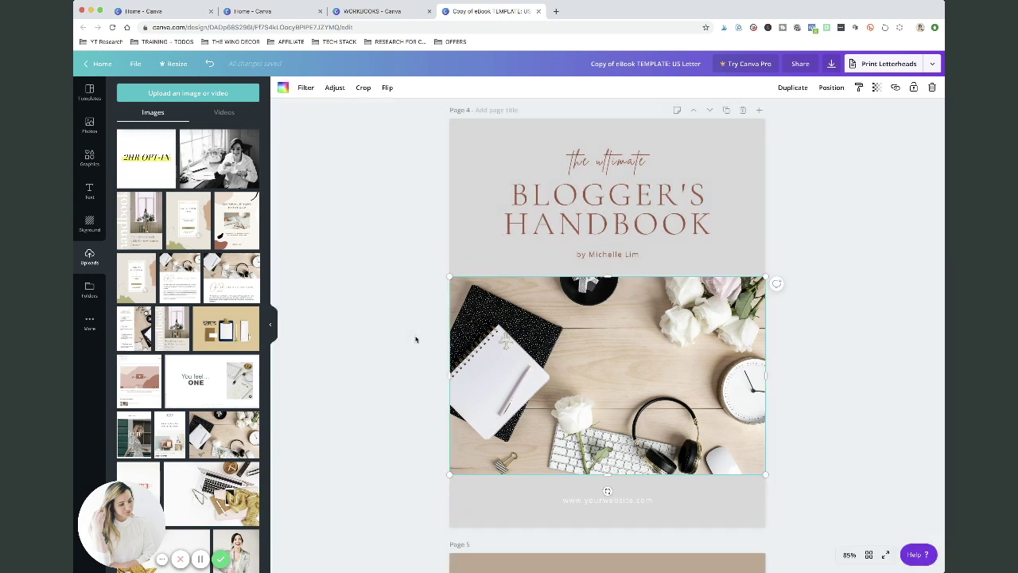
- Set the page 4 cover background back to light beige
left_click(461, 208)
left_click(282, 87)
left_click(223, 120)
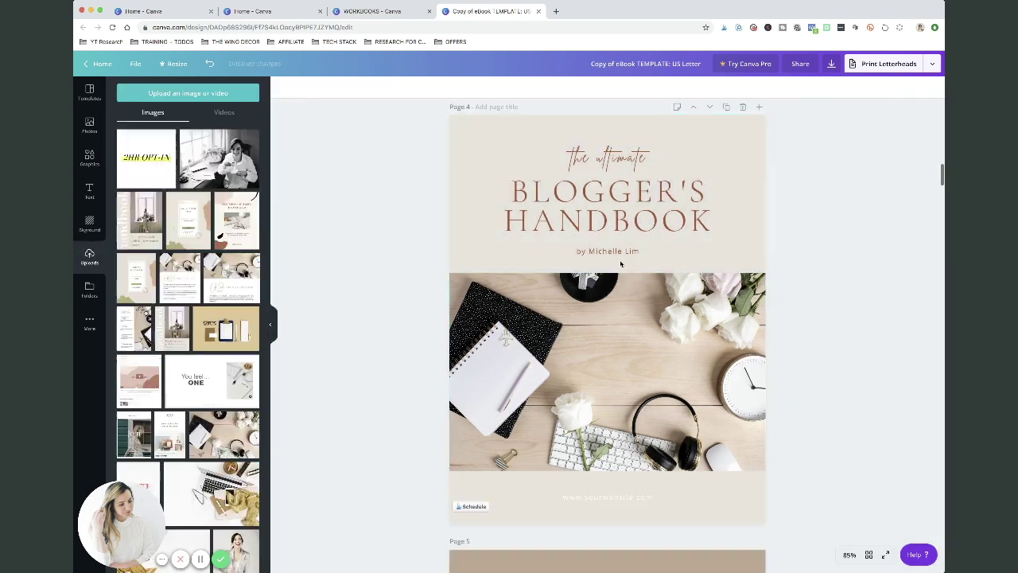
left_click(604, 499)
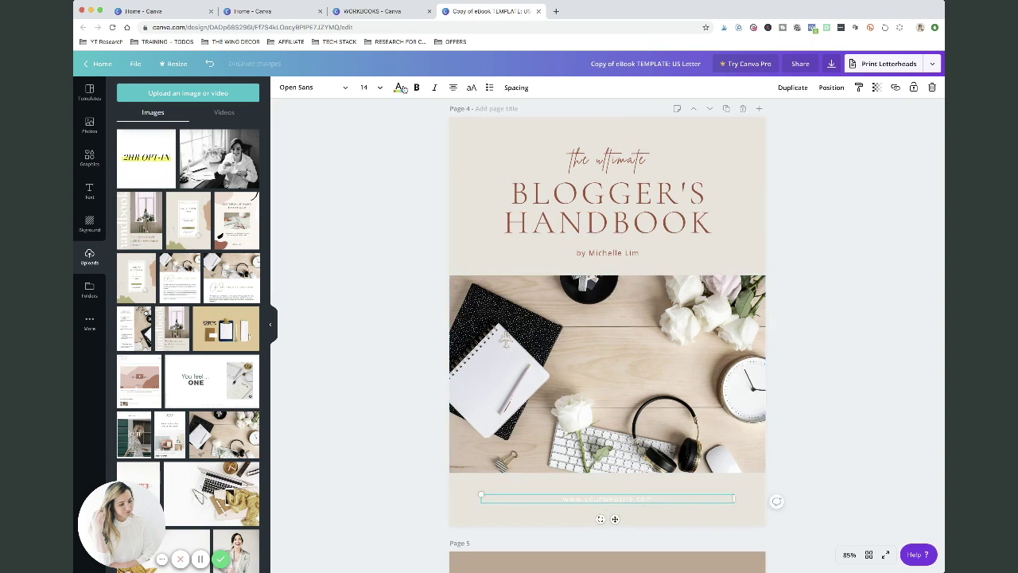
left_click(400, 87)
left_click(200, 122)
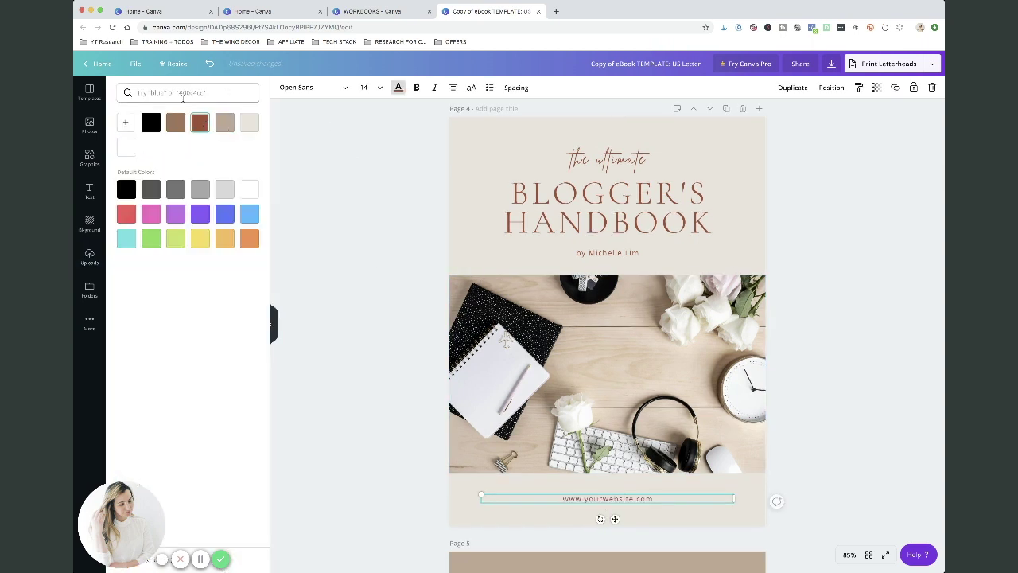
- Select the word "ultimate" in the script line of the page 4 cover title
scroll(692, 525, "down", 1)
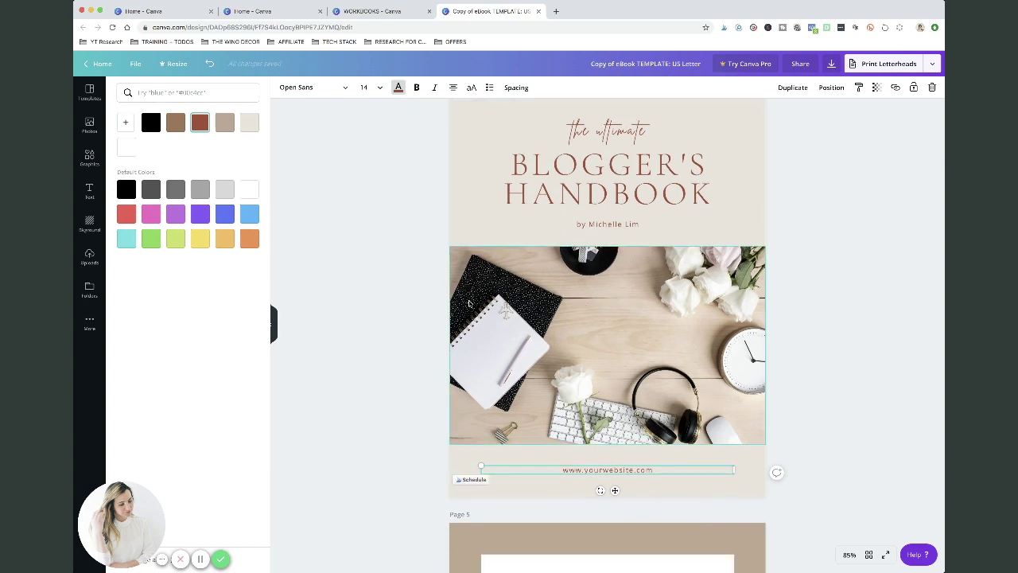
left_click(606, 134)
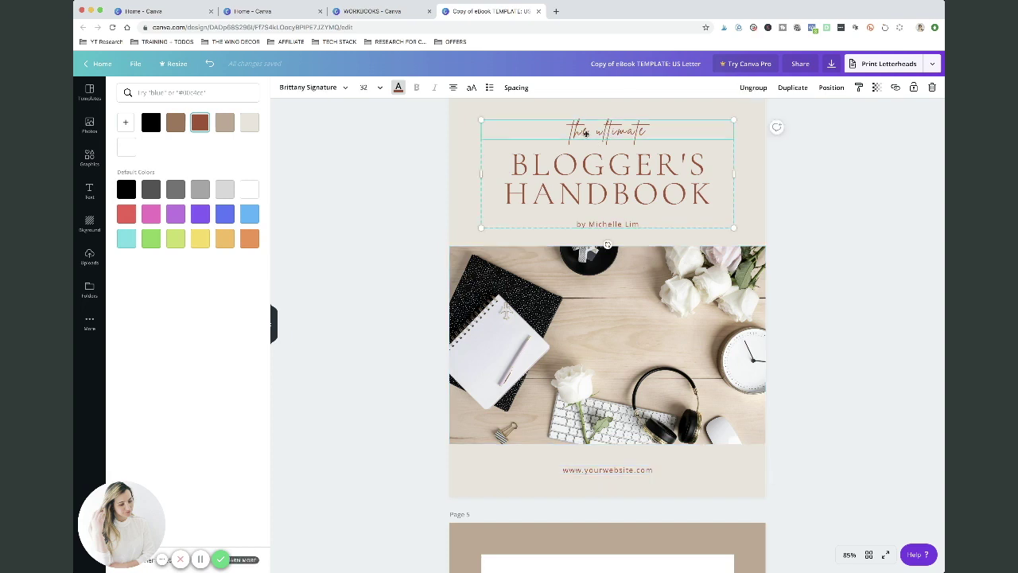
double_click(619, 131)
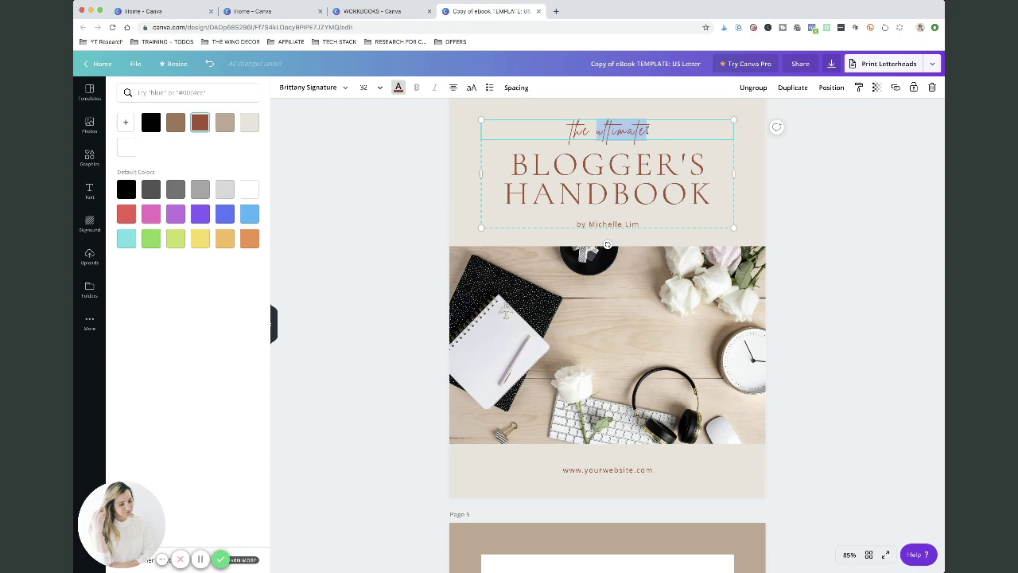
- Look through the template layouts from the page 5 copyright notice to the page 11 chapter subtitle page
scroll(409, 306, "down", 10)
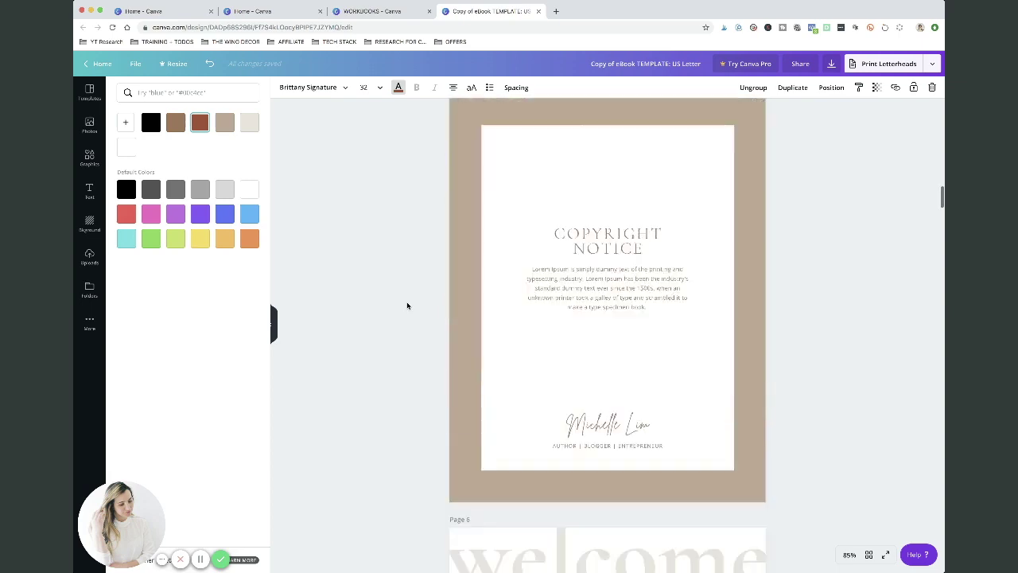
scroll(411, 336, "down", 6)
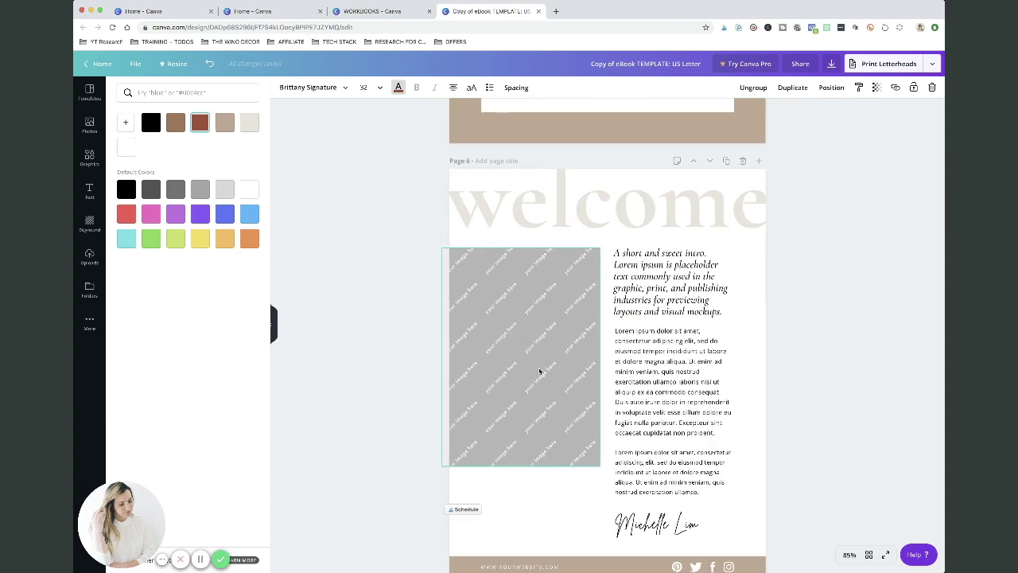
scroll(374, 366, "down", 6)
scroll(374, 367, "down", 10)
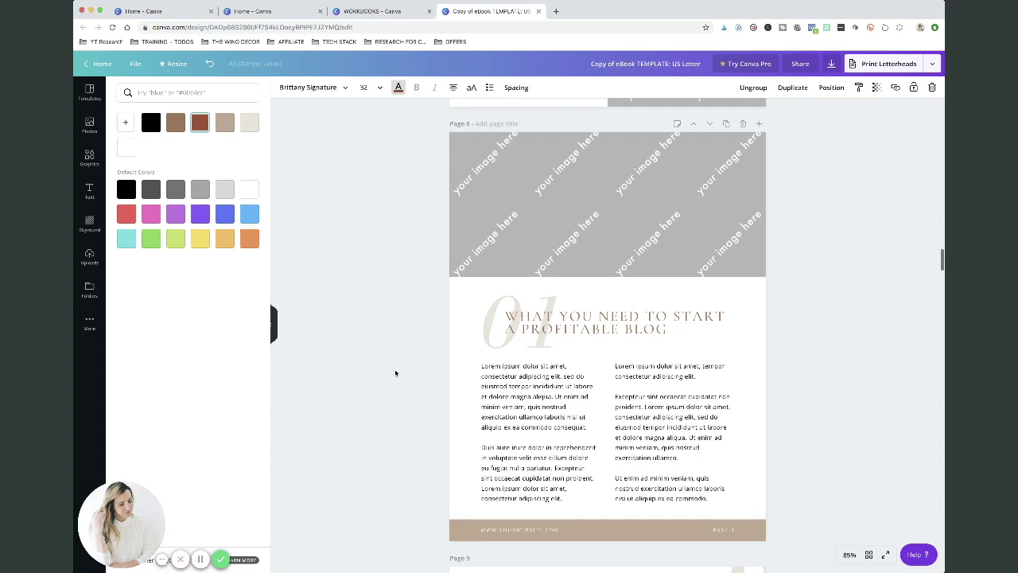
scroll(427, 358, "down", 6)
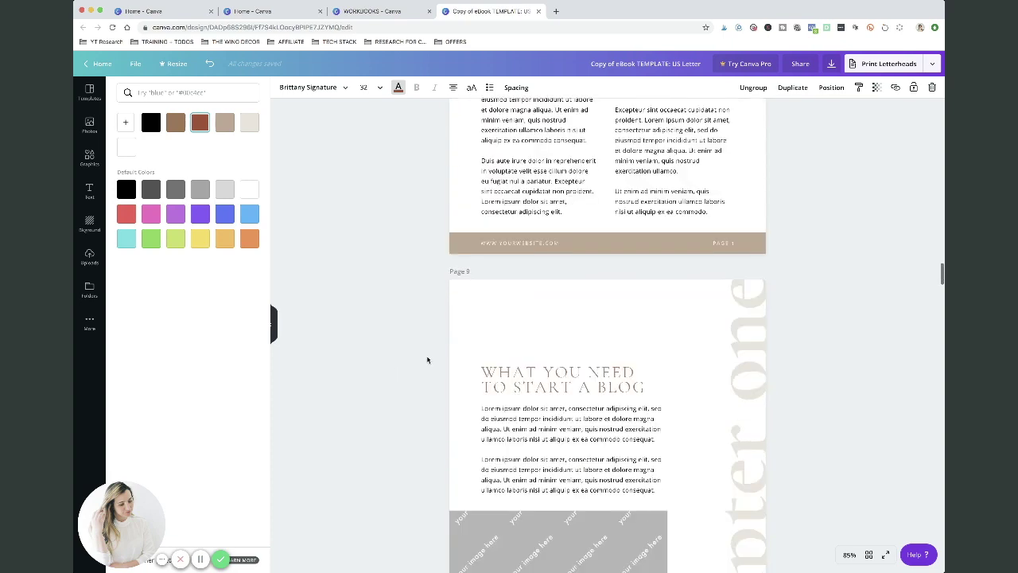
scroll(427, 360, "down", 4)
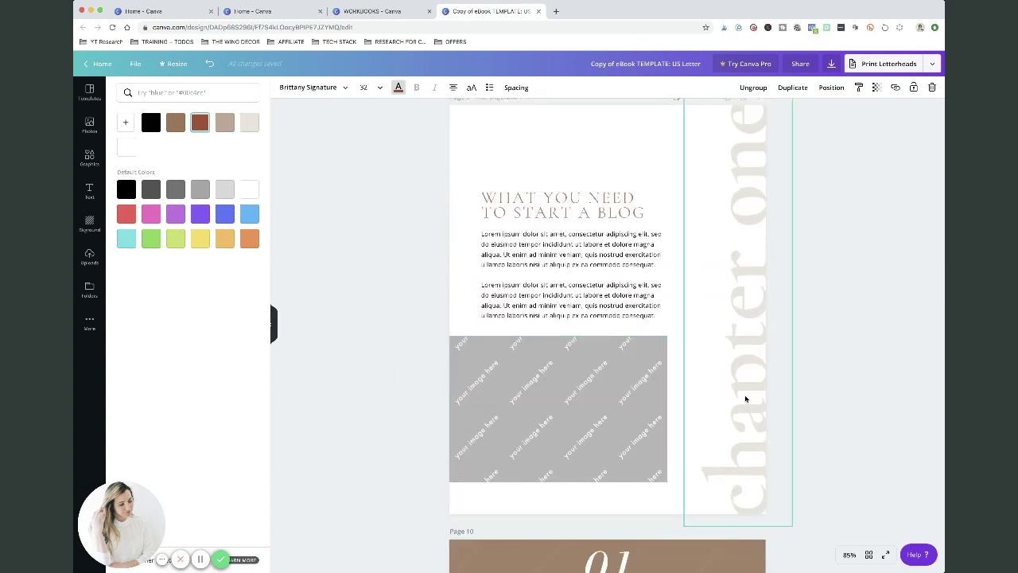
scroll(427, 322, "down", 10)
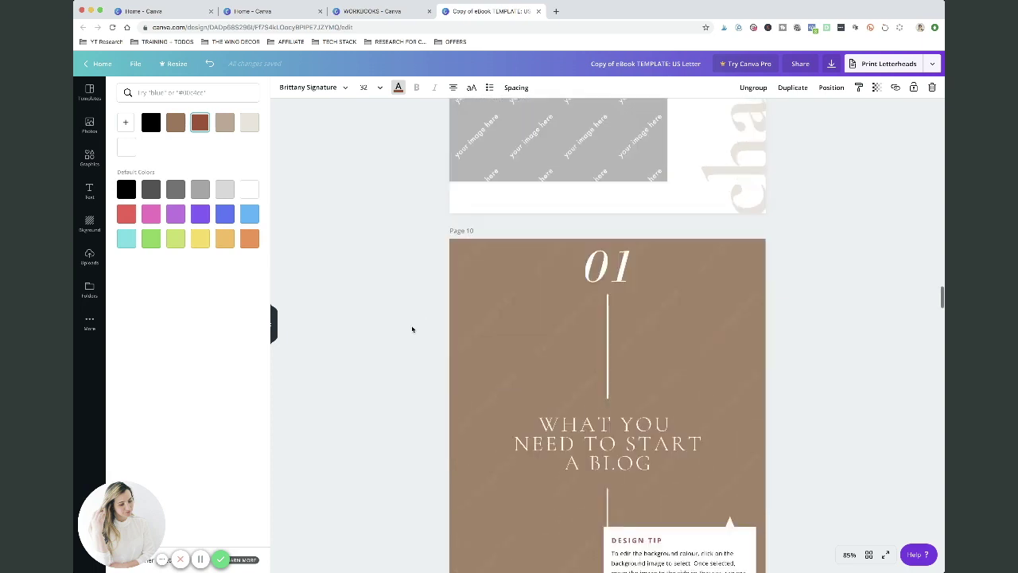
scroll(555, 288, "up", 2)
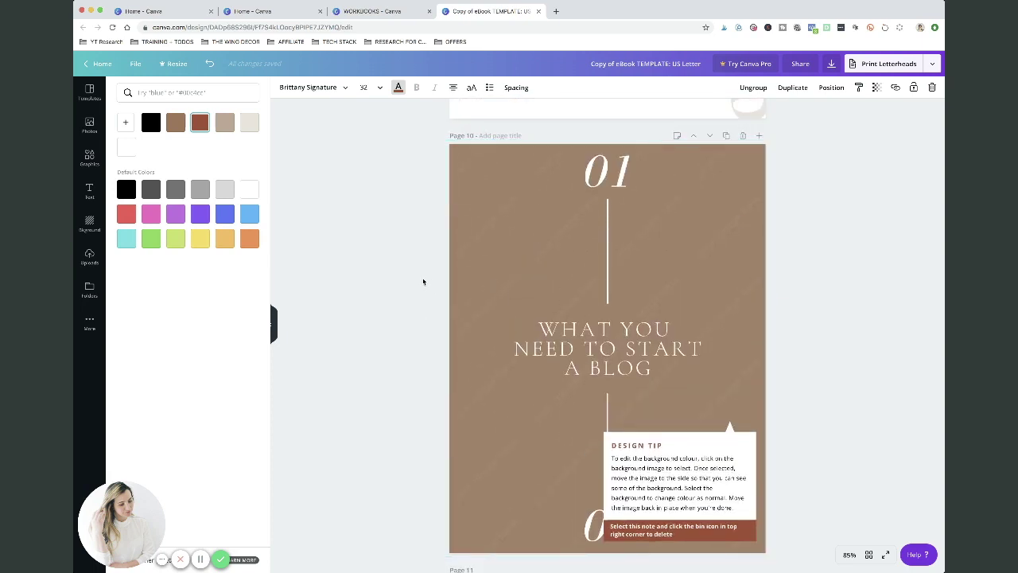
scroll(376, 290, "down", 3)
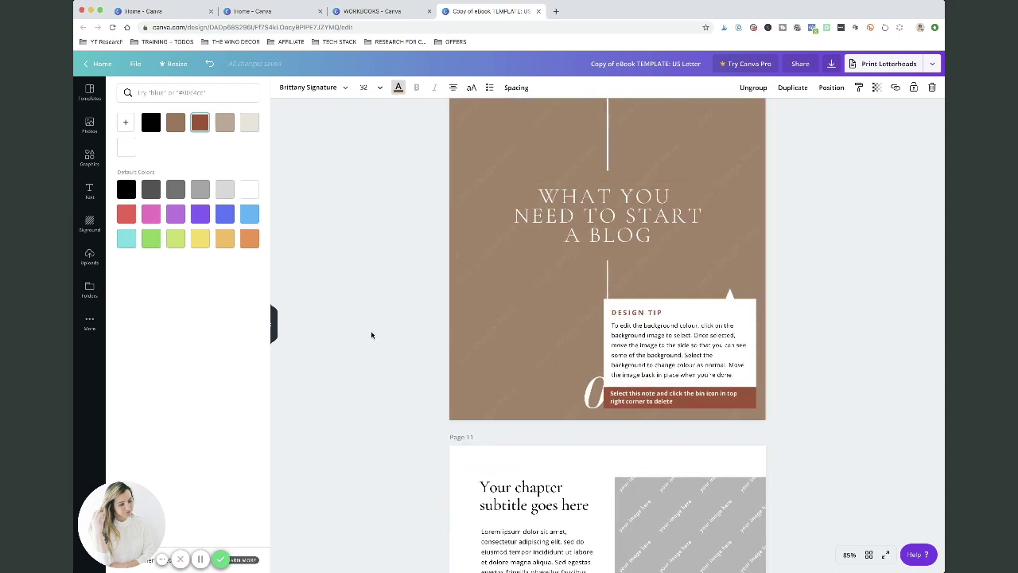
scroll(370, 334, "down", 7)
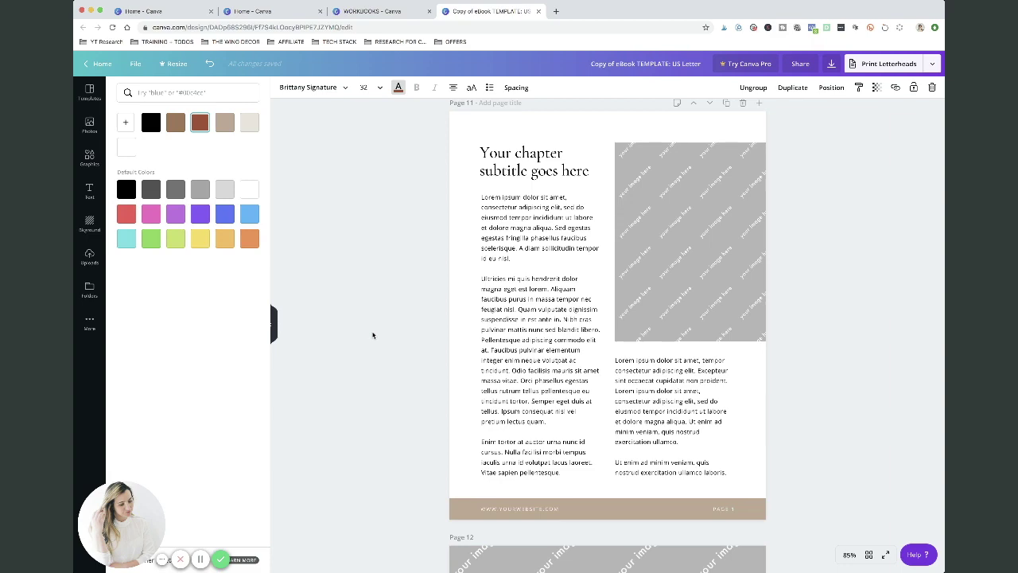
- Fill the full-page image frame on page 12 with the uploaded photo of the smiling woman in a blazer
scroll(374, 334, "down", 9)
scroll(429, 318, "up", 1)
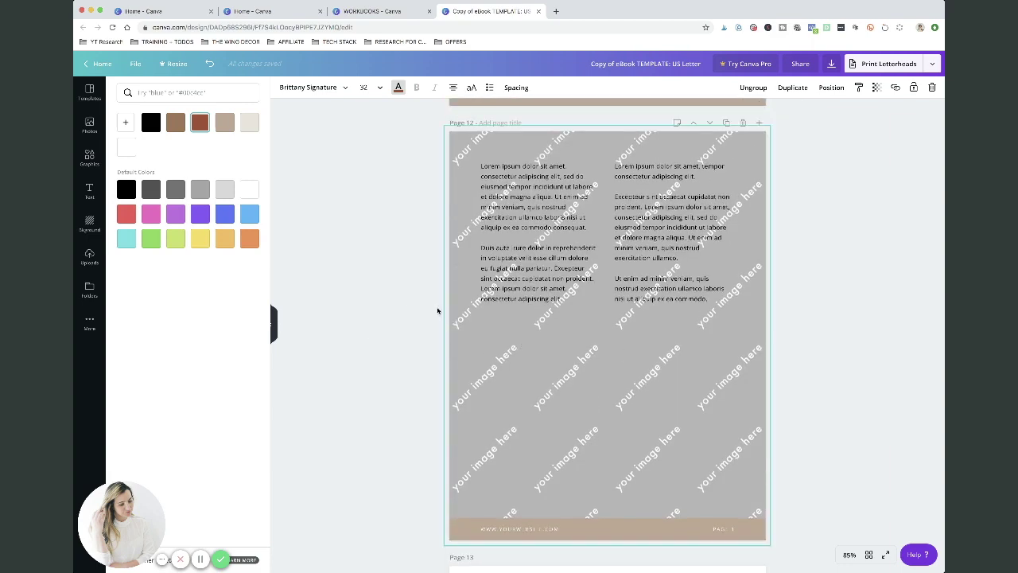
left_click(88, 258)
scroll(251, 336, "down", 2)
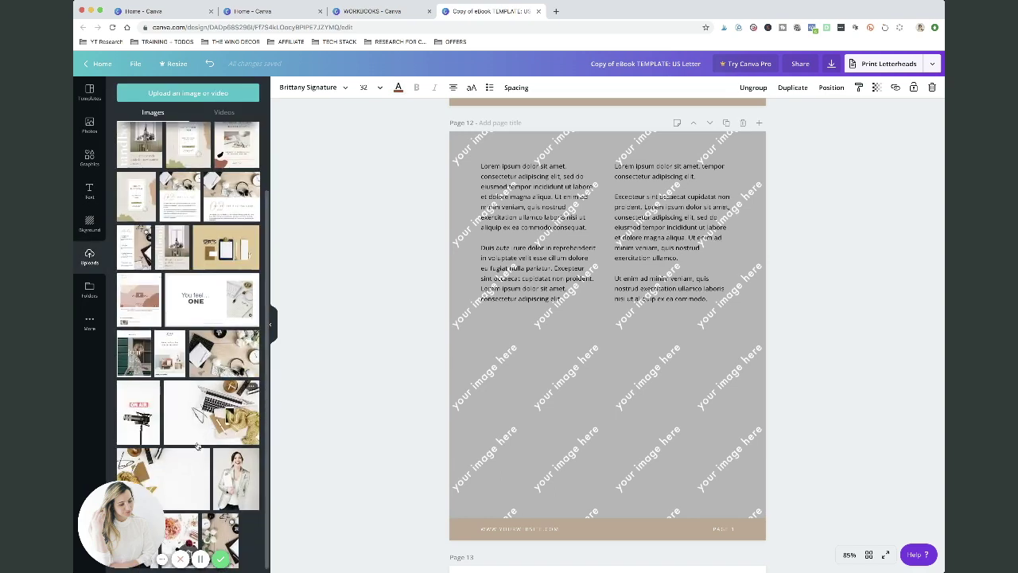
left_click_drag(252, 455, 469, 445)
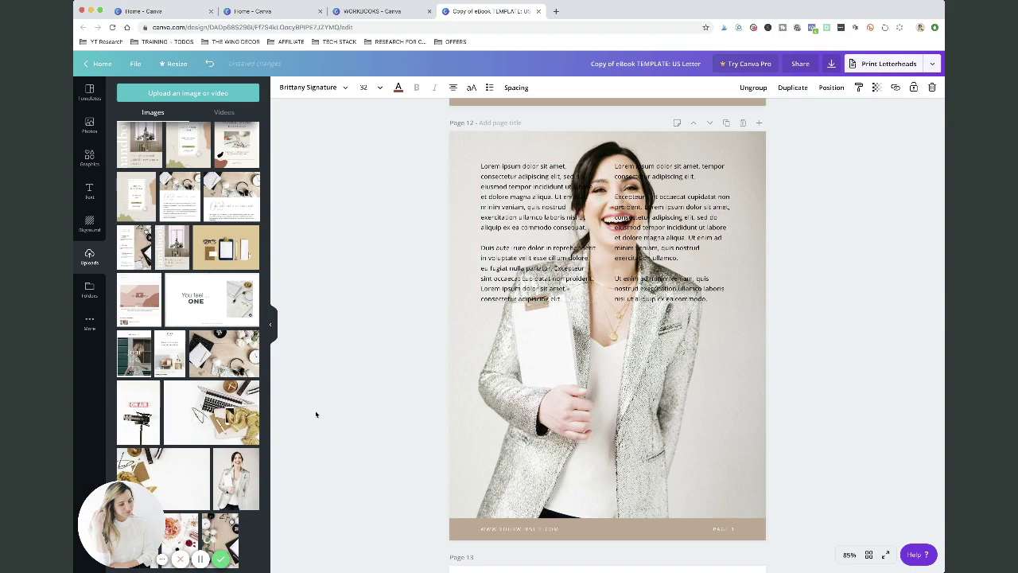
- Lower the upper edge of the beige resource box on page 16 slightly to widen the gap below the text columns
scroll(316, 414, "down", 10)
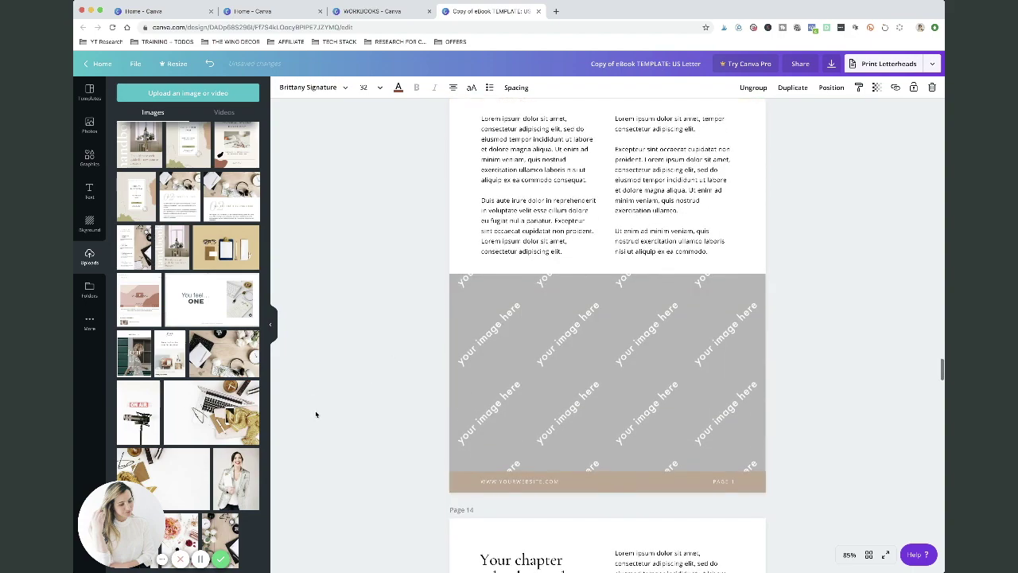
scroll(316, 414, "down", 10)
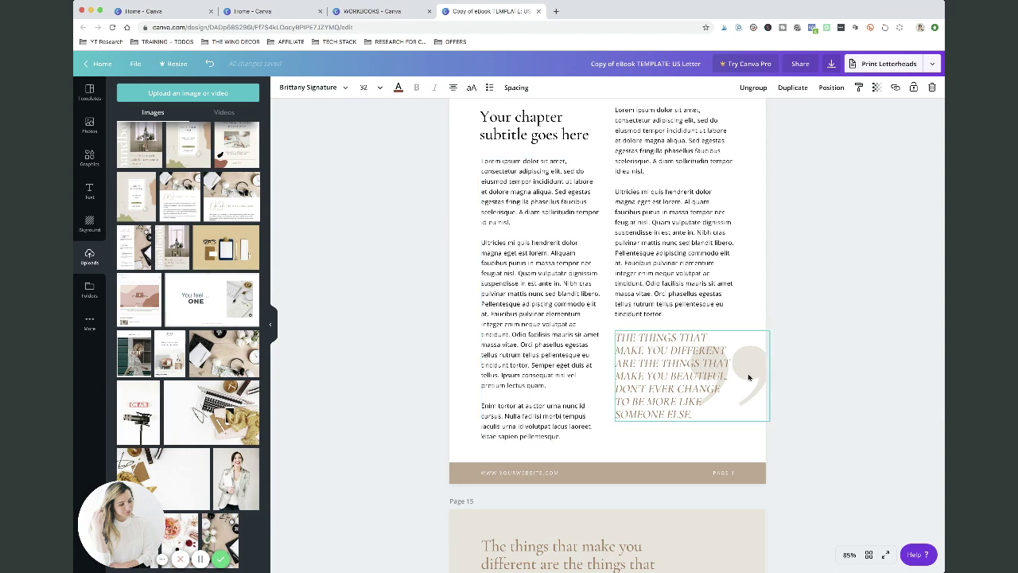
scroll(404, 368, "down", 8)
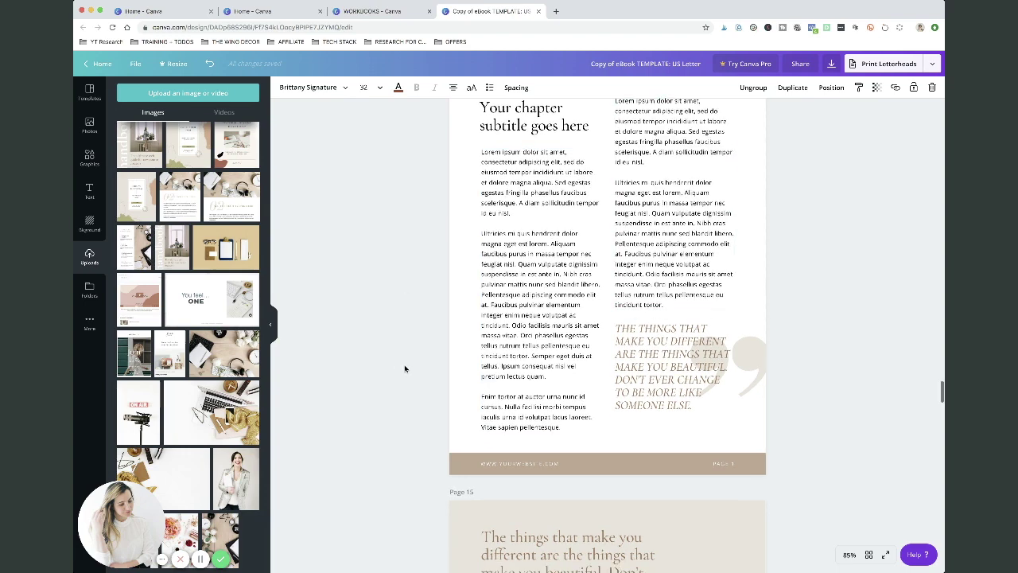
scroll(404, 369, "down", 10)
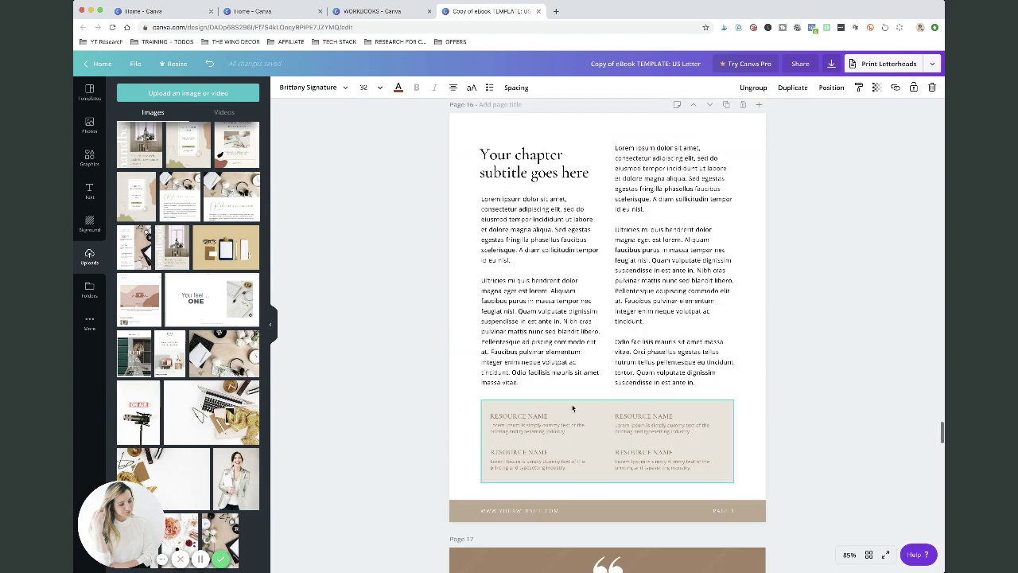
left_click(614, 400)
mouse_move(609, 398)
left_mouse_down()
mouse_move(608, 322)
mouse_move(605, 402)
left_mouse_up()
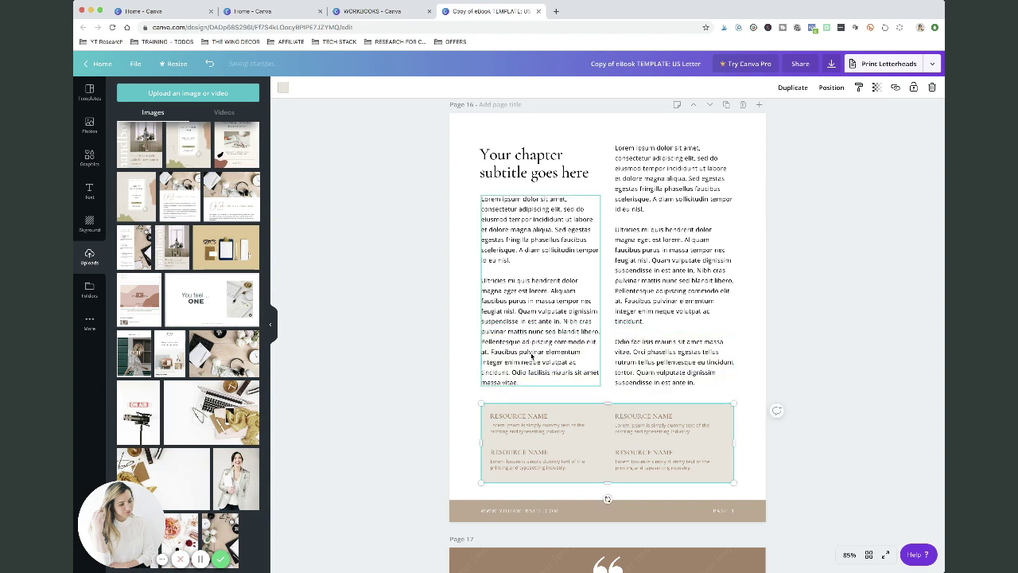
- Look through the quote pages and the call-to-action page designs on pages 17 to 21
scroll(400, 380, "down", 10)
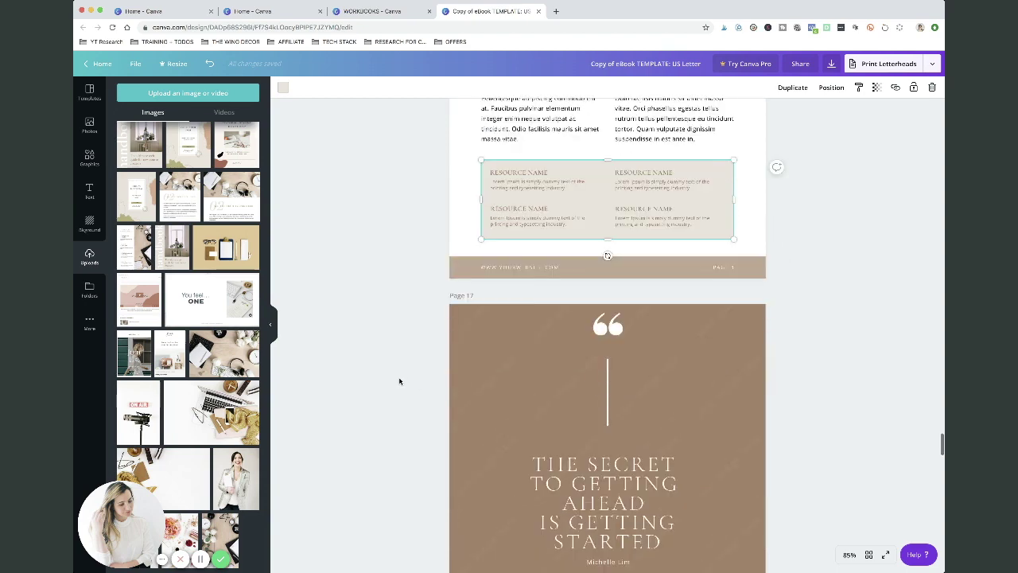
scroll(400, 381, "down", 12)
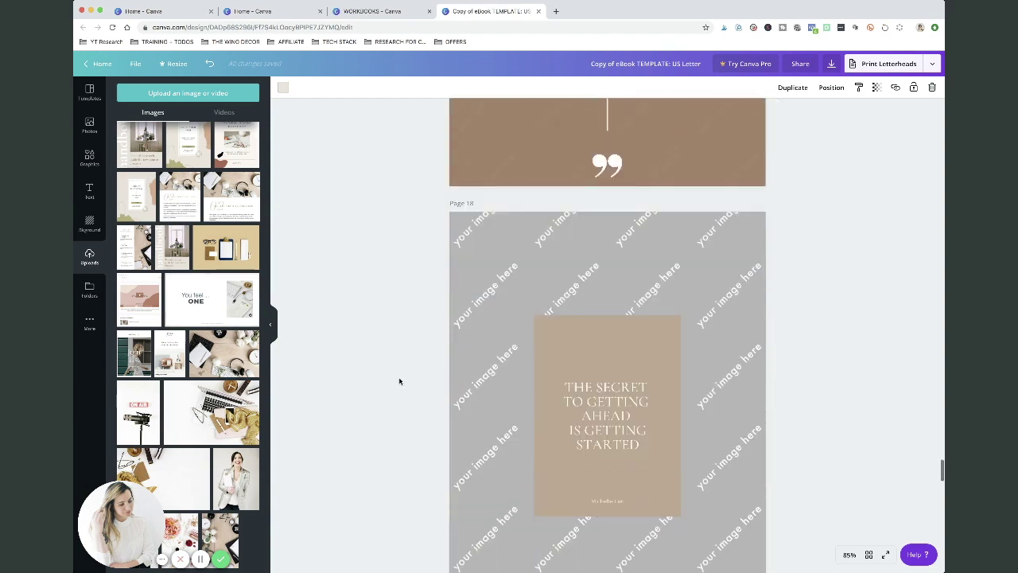
scroll(400, 381, "down", 10)
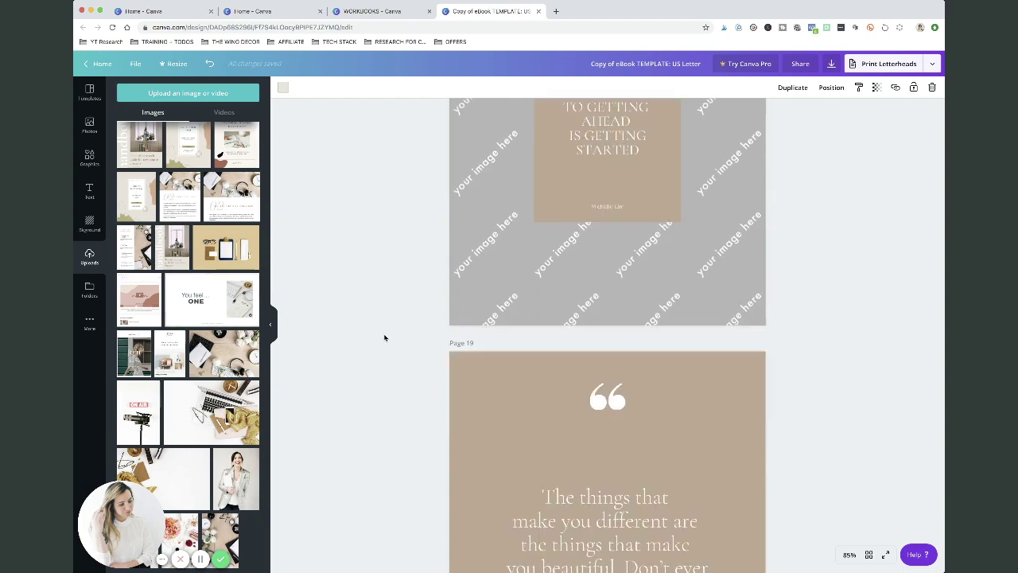
scroll(384, 338, "down", 12)
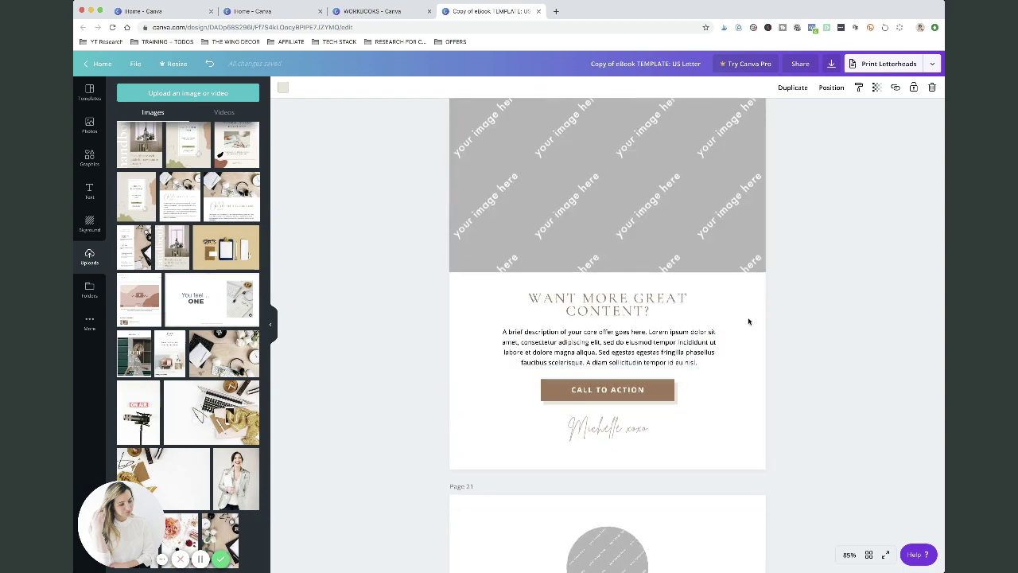
scroll(642, 399, "up", 1)
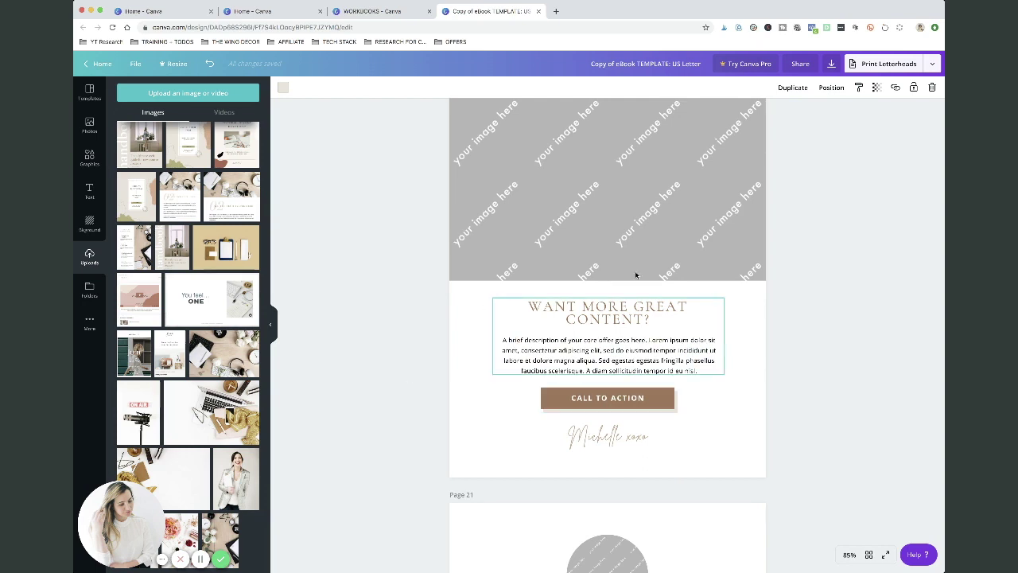
scroll(497, 358, "up", 5)
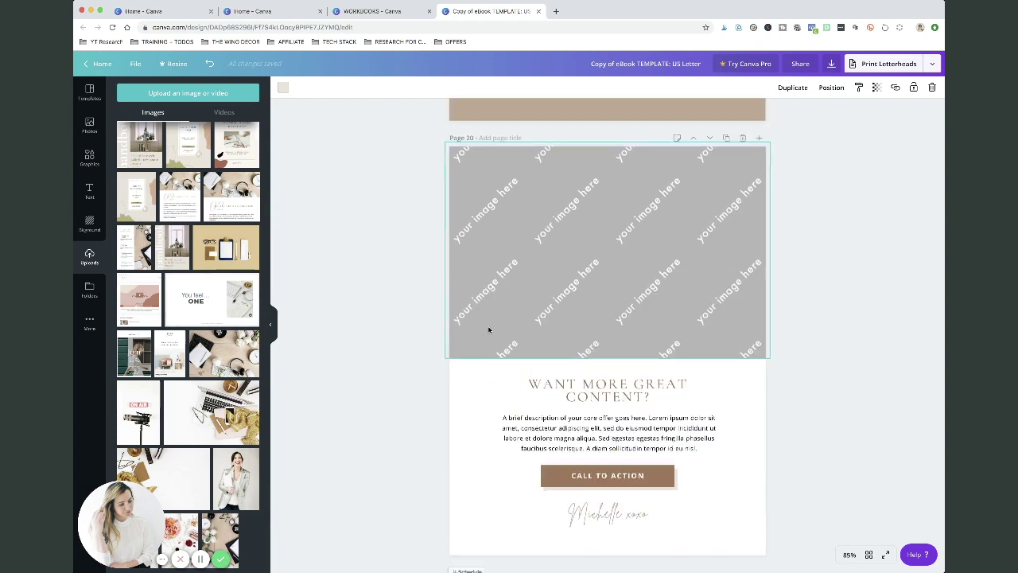
scroll(488, 325, "down", 10)
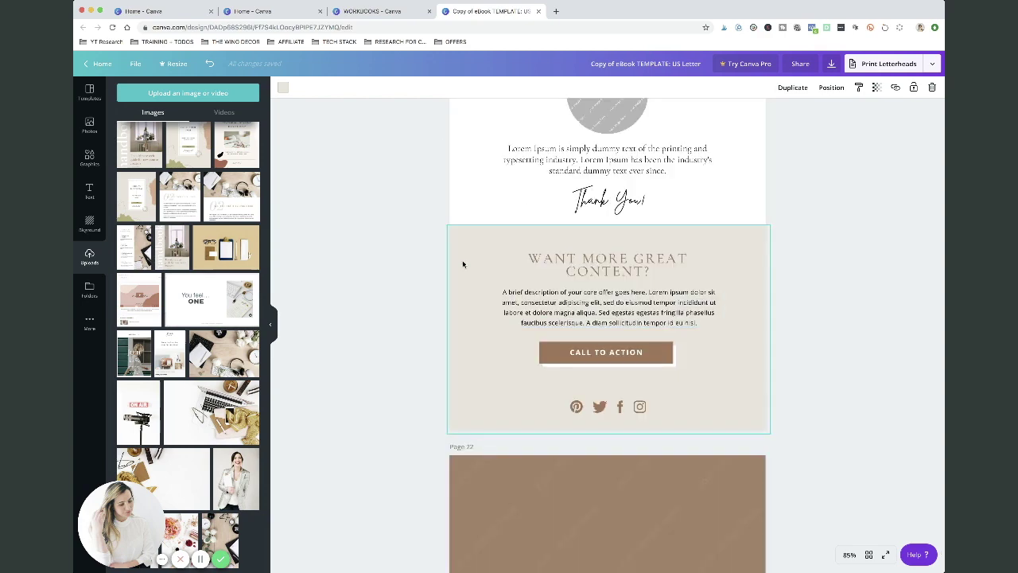
scroll(469, 262, "up", 5)
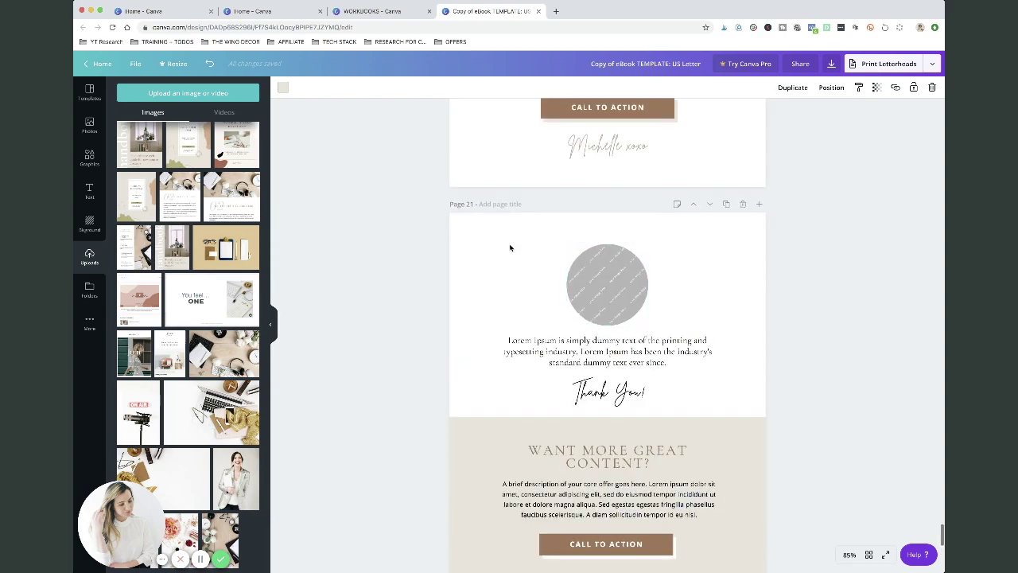
scroll(525, 243, "up", 8)
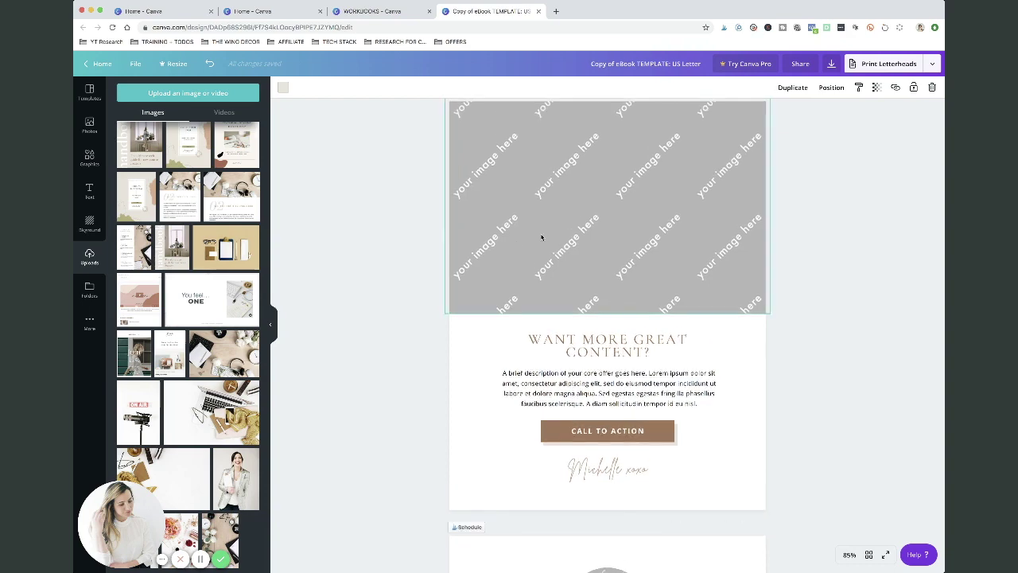
- Fill the brown-tinted background image on page 22 with the uploaded photo of the smiling woman in a blazer
scroll(541, 237, "down", 20)
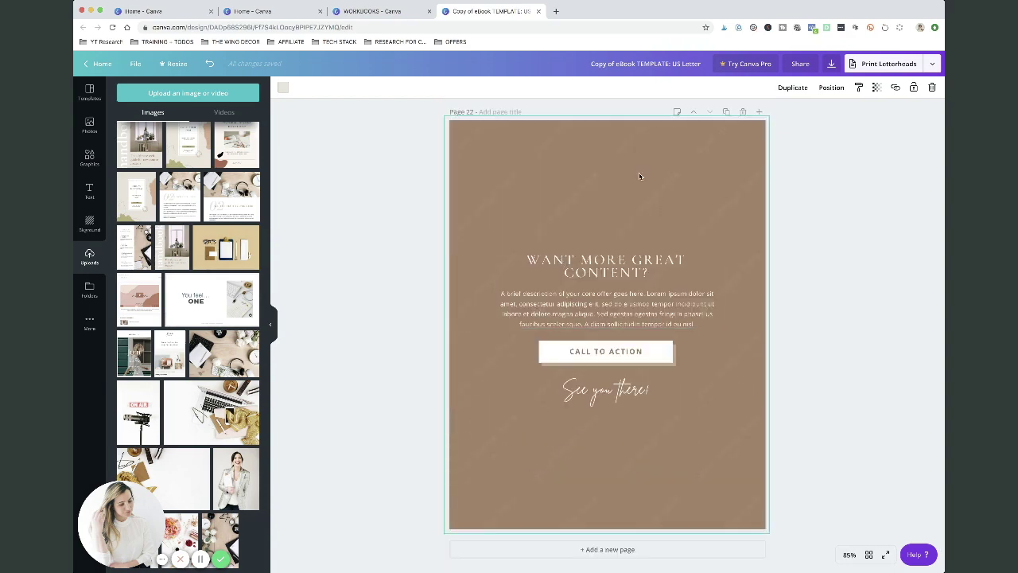
left_click_drag(243, 469, 529, 229)
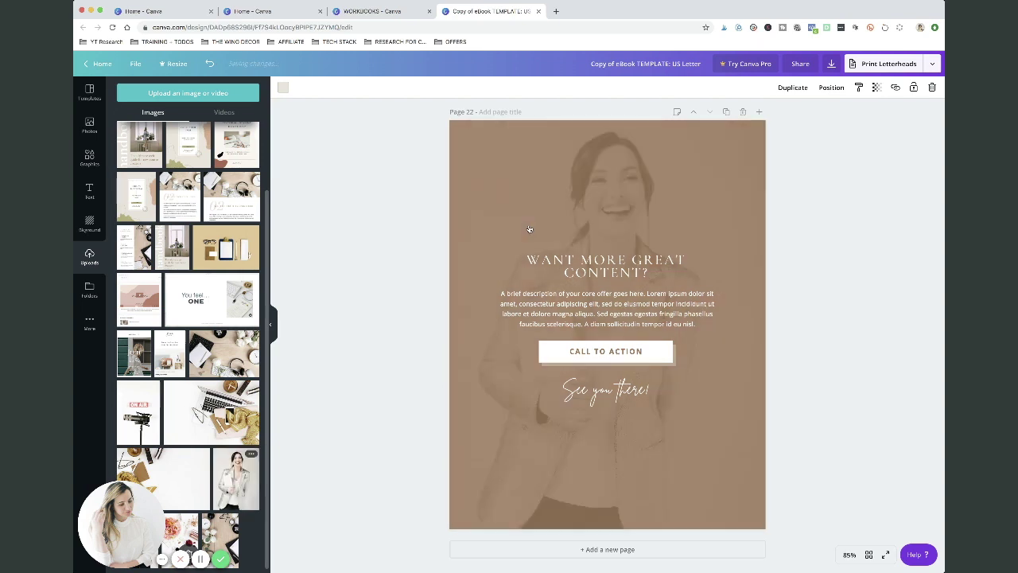
- Examine the filter, adjustment and colour settings of the page 22 background photo
left_click(494, 213)
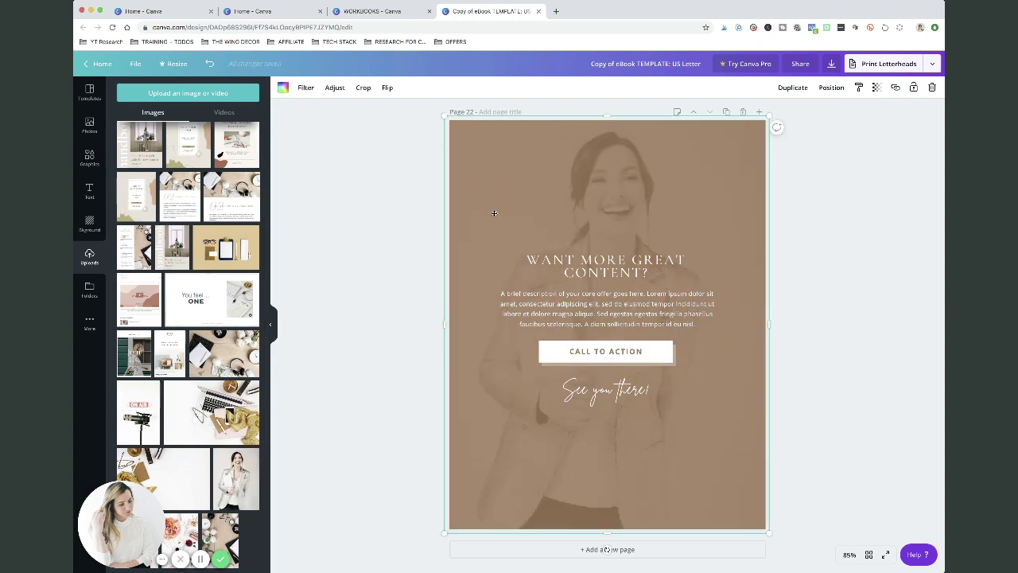
left_click(306, 88)
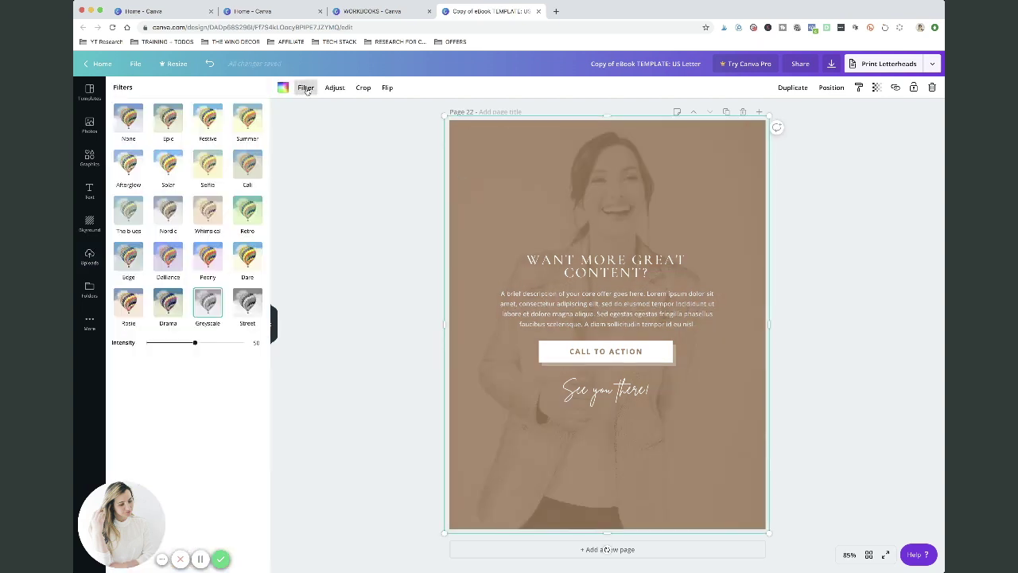
left_click(306, 88)
left_click(335, 89)
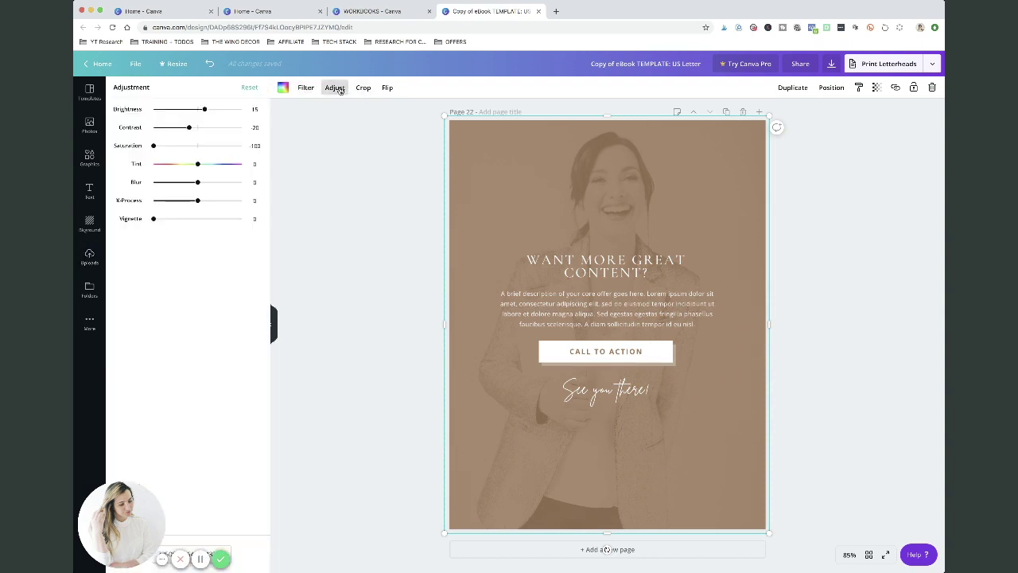
left_click(283, 89)
left_click(283, 89)
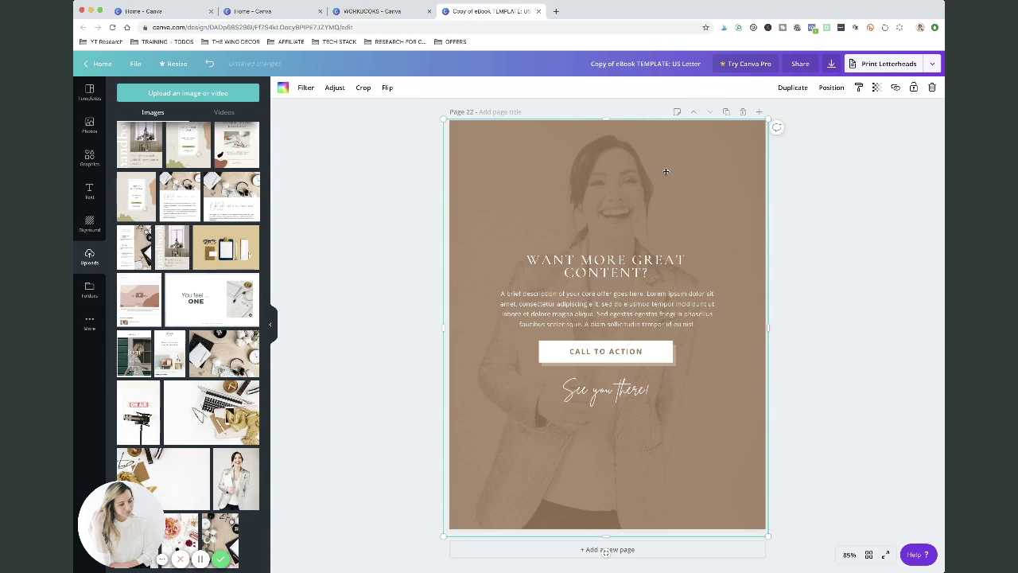
- Look back through the pages from 22 up to 12 and examine page 12's full-page photo behind the two text columns
key("Return")
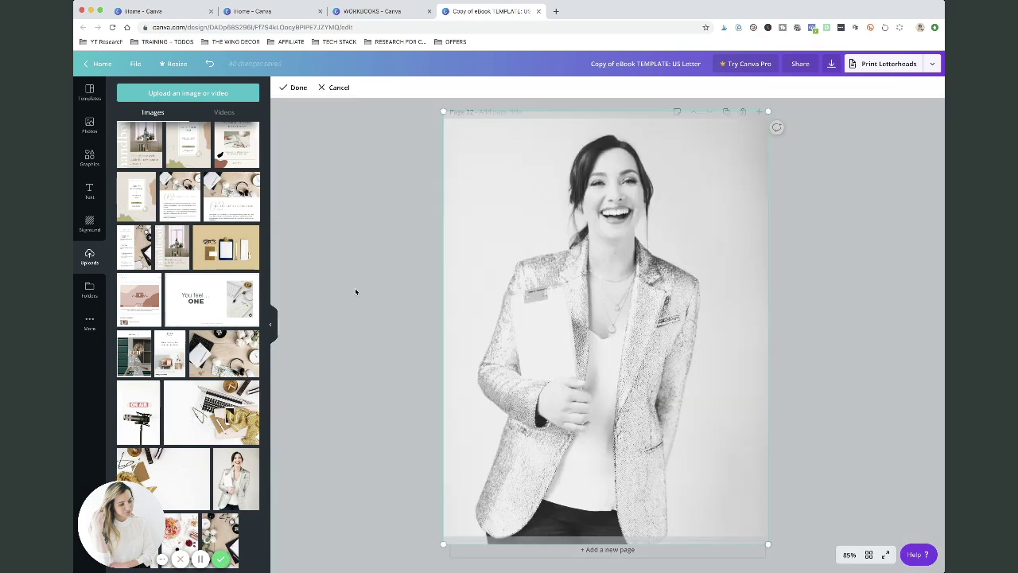
scroll(891, 172, "up", 15)
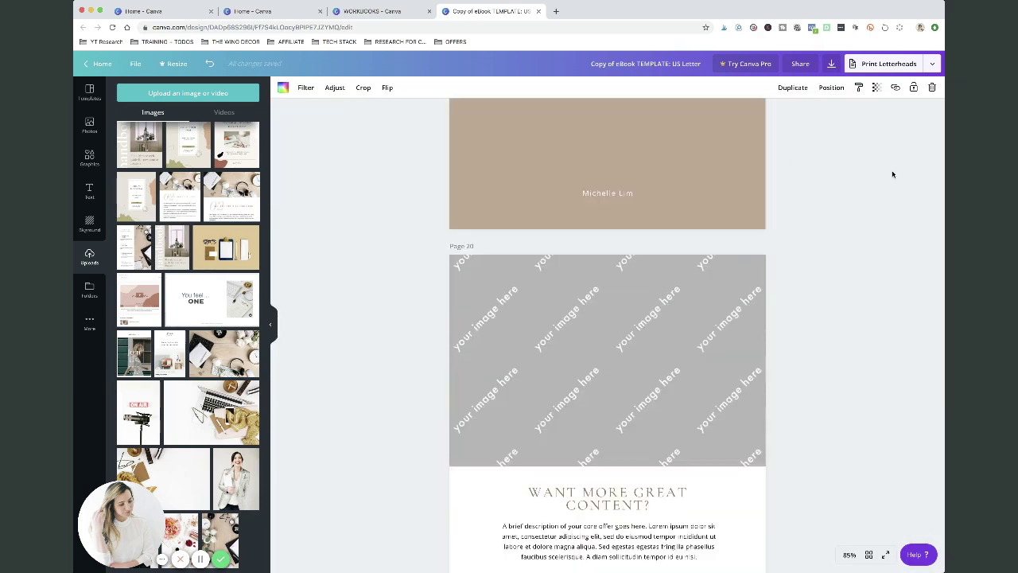
scroll(893, 174, "up", 15)
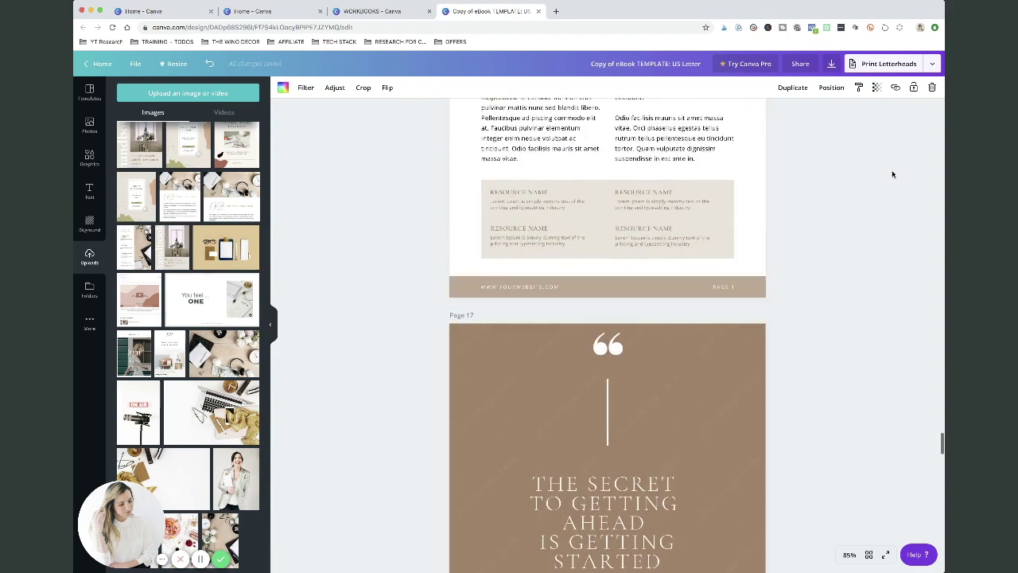
scroll(892, 174, "up", 15)
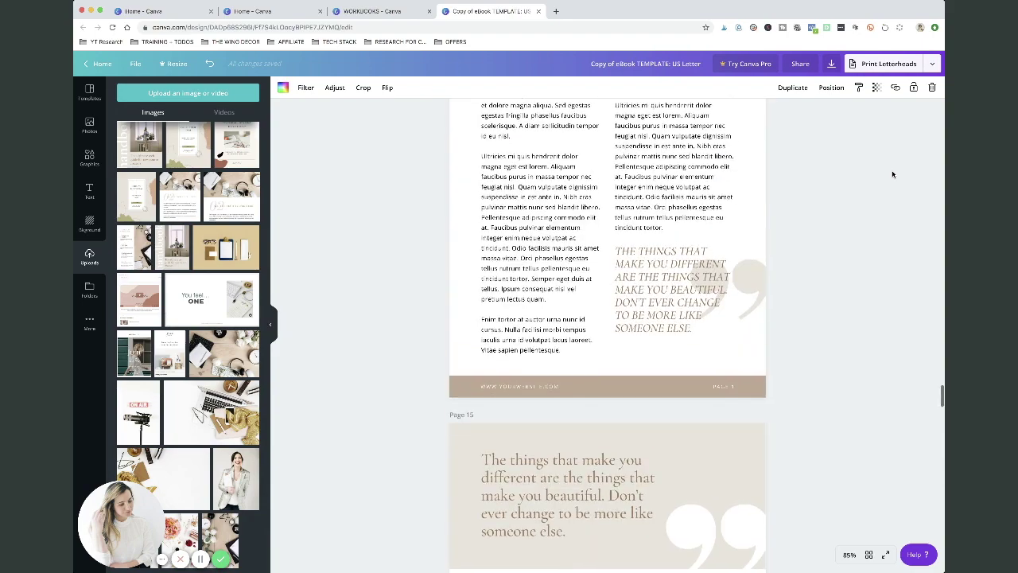
scroll(892, 174, "up", 15)
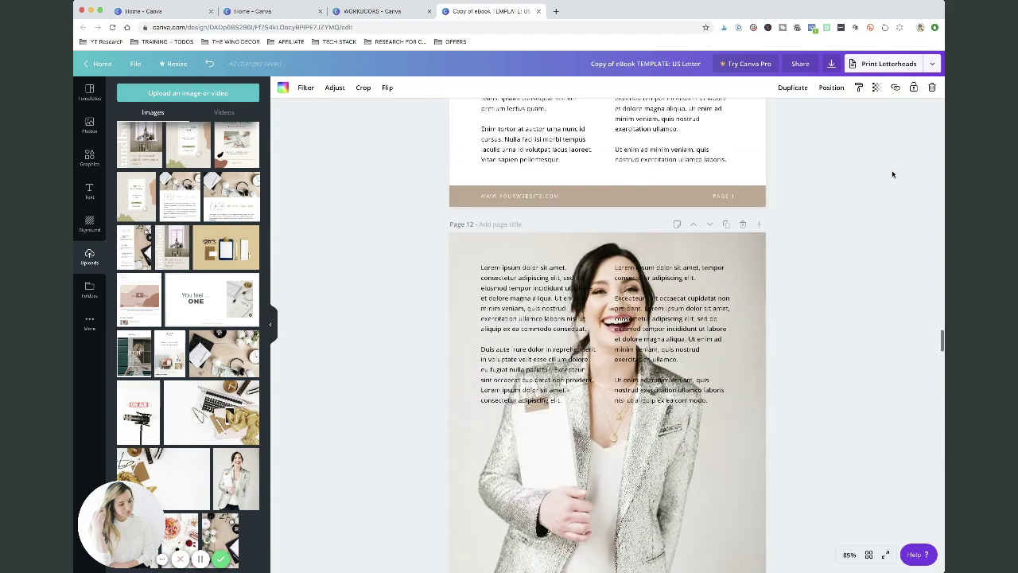
scroll(525, 199, "up", 1)
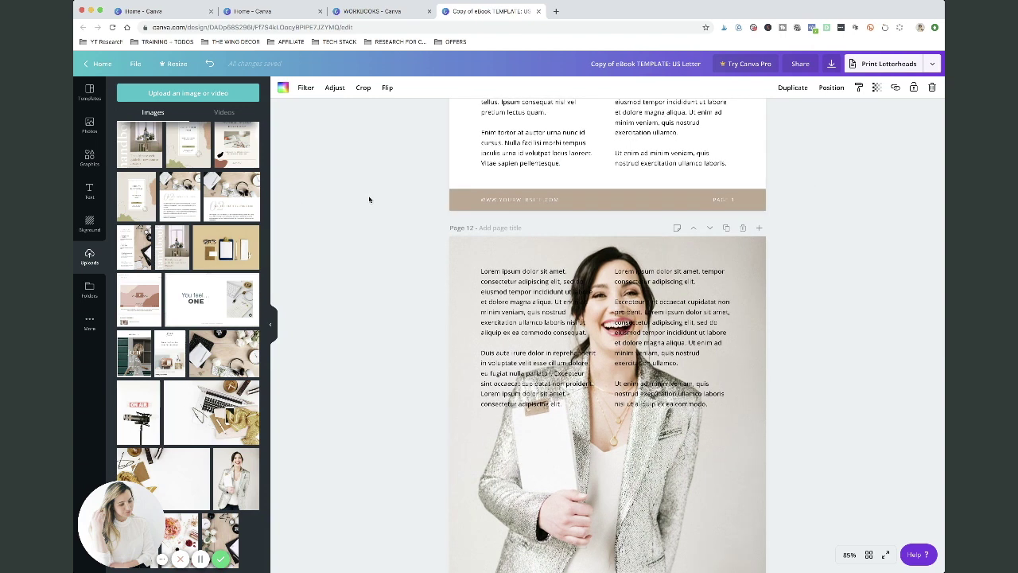
scroll(369, 199, "down", 3)
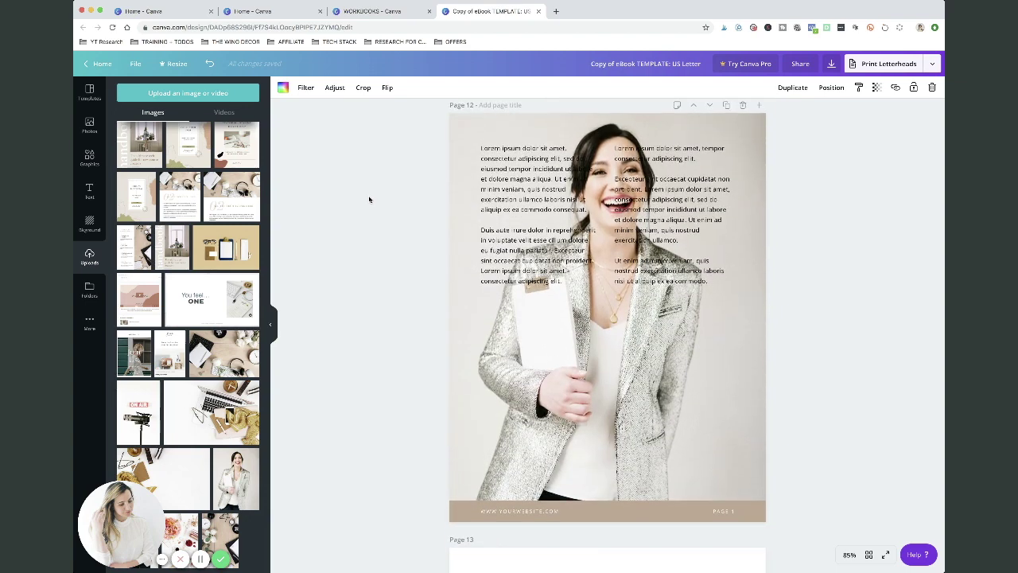
scroll(369, 199, "down", 1)
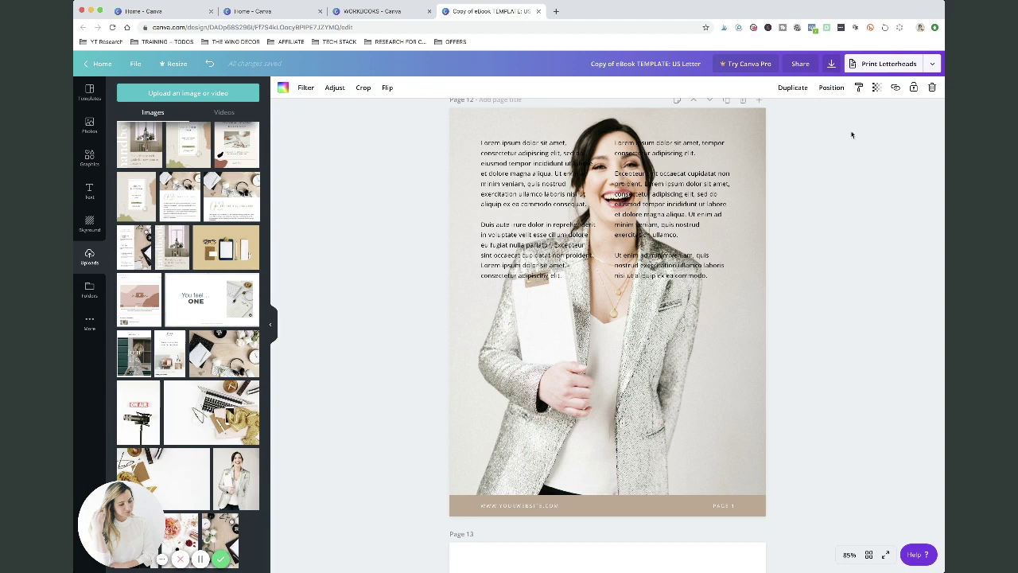
scroll(810, 114, "up", 1)
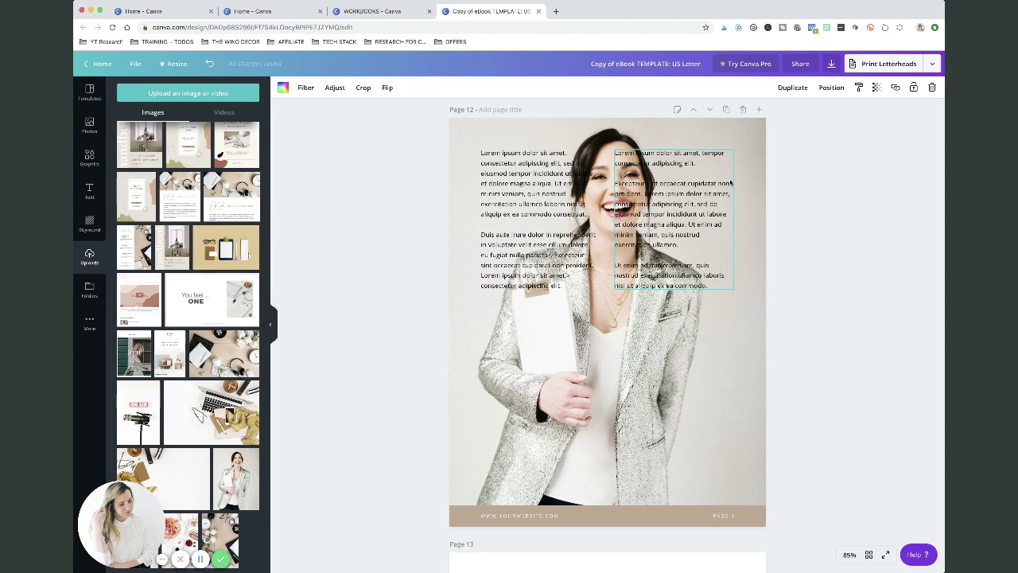
scroll(794, 177, "up", 3)
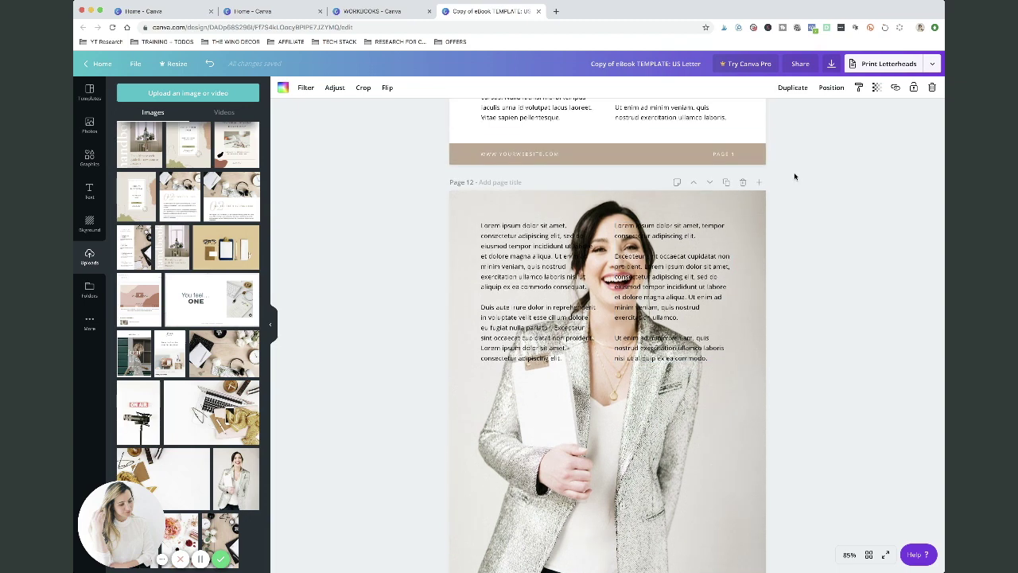